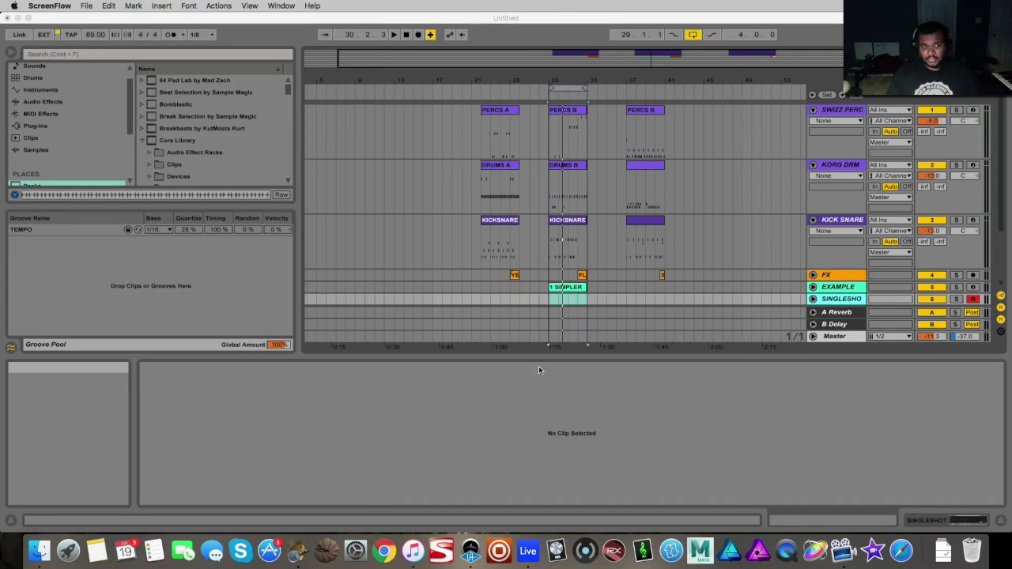
# - Expand the Hip-Hop folder under Korg Triton Drums & Percussions in MG Drums & Kits and enlarge the browser area
pyautogui.scroll(-3, 69, 140)
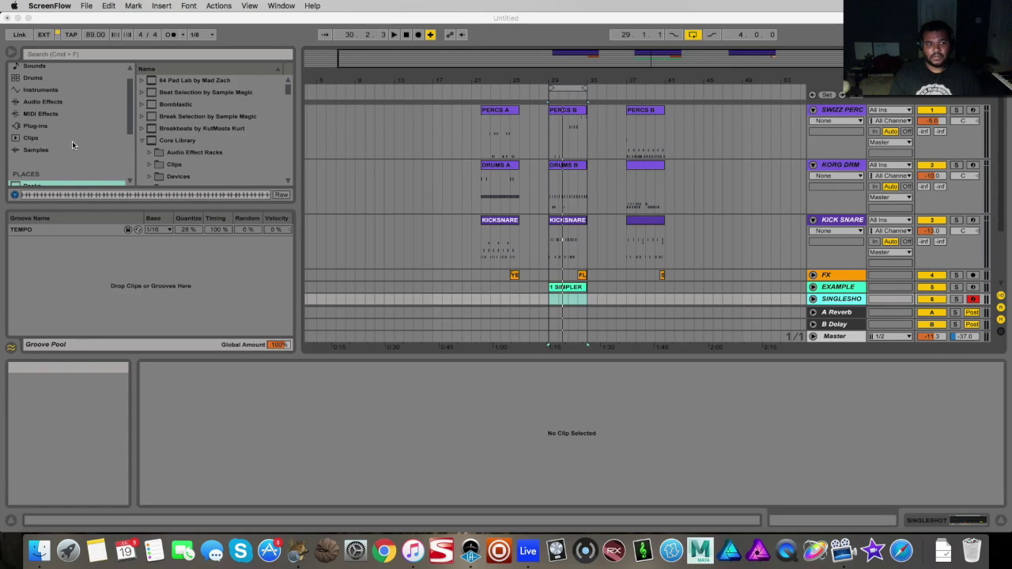
pyautogui.click(74, 150)
pyautogui.scroll(-2, 74, 151)
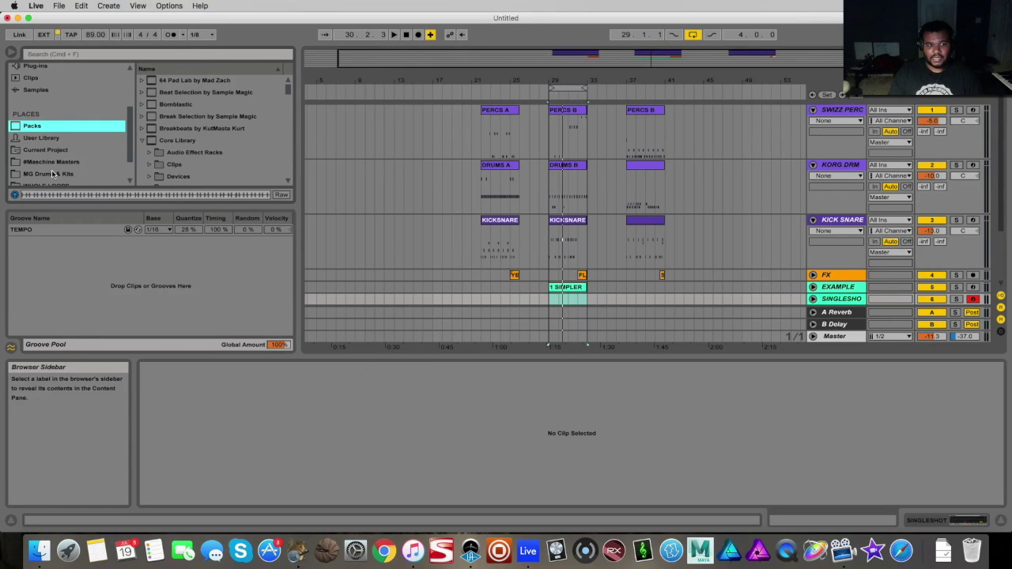
pyautogui.click(57, 175)
pyautogui.press('Down')
pyautogui.press('Down')
pyautogui.press('Down')
pyautogui.press('Down')
pyautogui.press('Down')
pyautogui.press('Down')
pyautogui.press('Down')
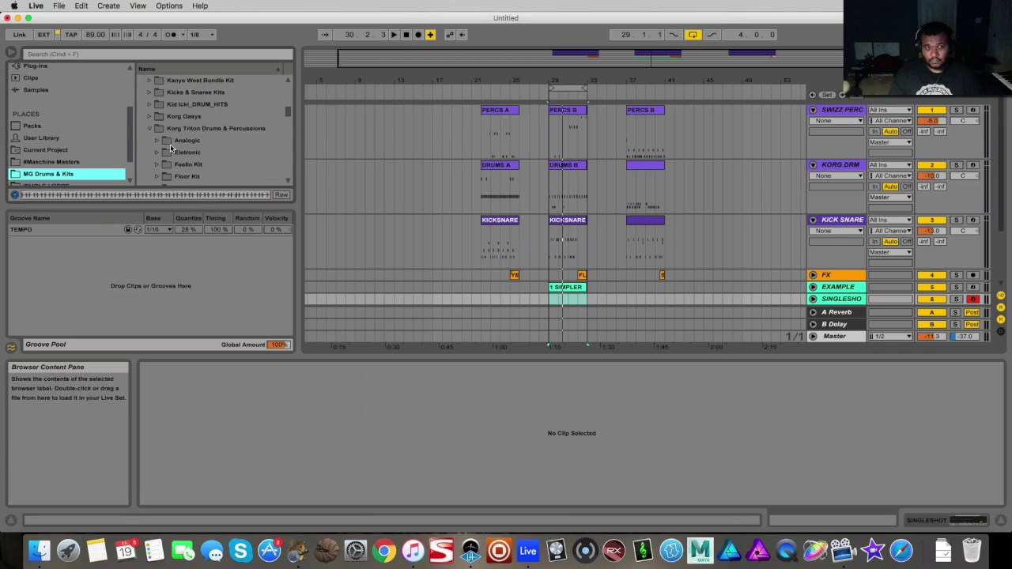
pyautogui.press('Right')
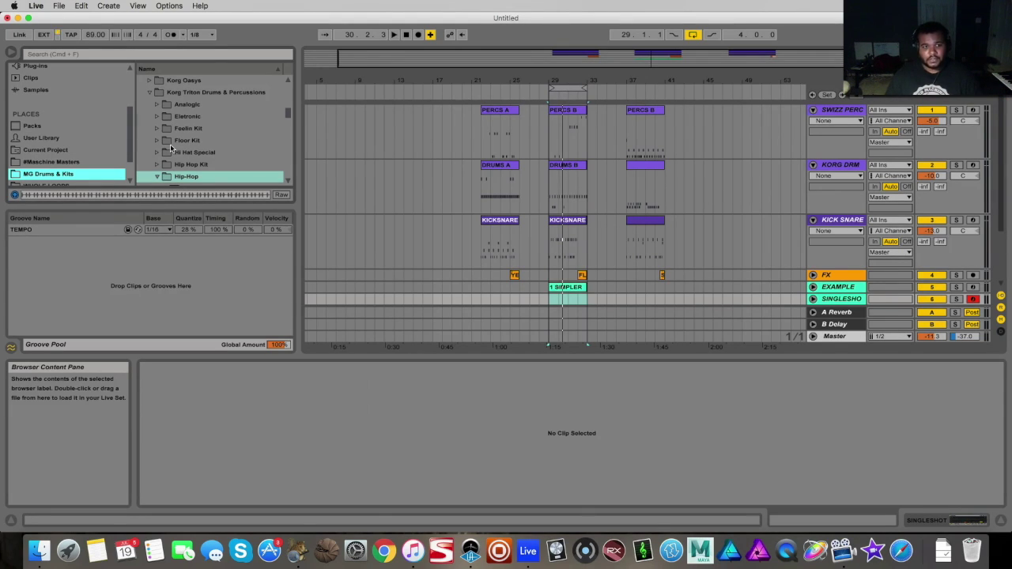
pyautogui.moveTo(115, 207); pyautogui.dragTo(116, 281)
pyautogui.scroll(-3, 223, 183)
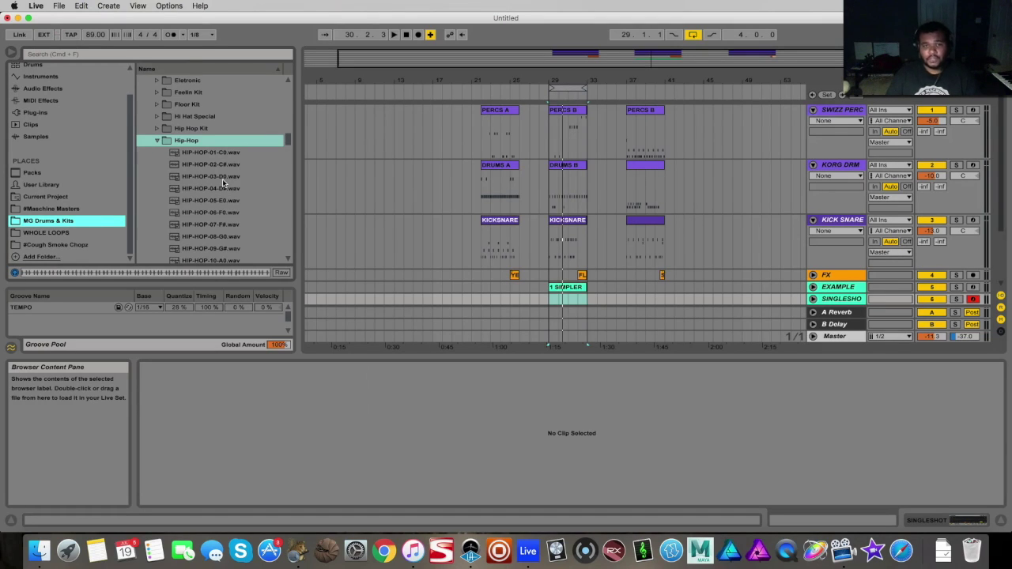
# - Audition the Hip-Hop folder's samples one after another, from HIP-HOP-01-C0.wav through HIP-HOP-85-C7.wav
pyautogui.click(212, 154)
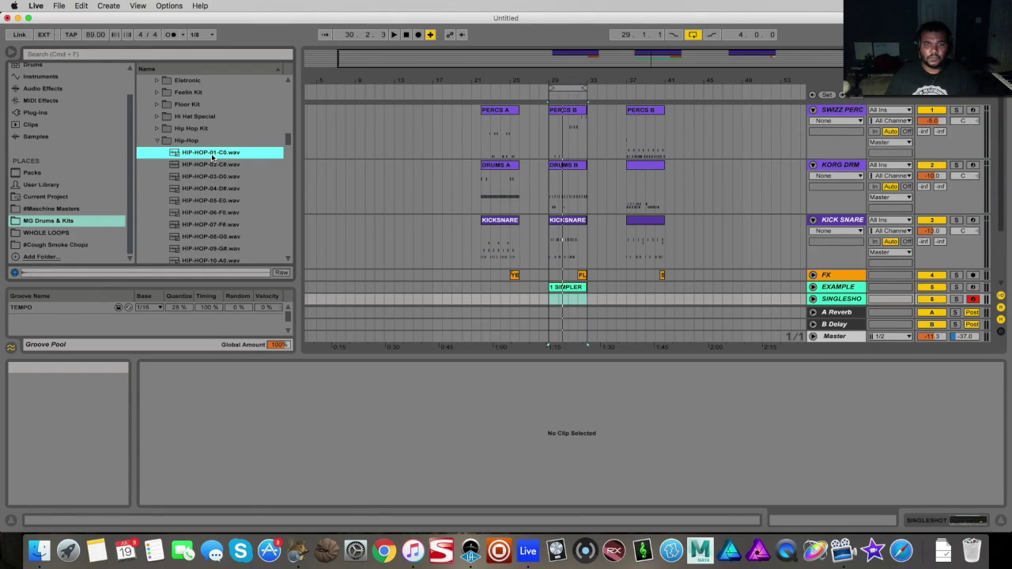
pyautogui.press('Down')
pyautogui.press('Down')
pyautogui.press('Down')
pyautogui.press('Down')
pyautogui.press('Down')
pyautogui.press('Down')
pyautogui.press('Down')
pyautogui.press('Down')
pyautogui.press('Down')
pyautogui.press('Down')
pyautogui.press('Down')
pyautogui.press('Down')
pyautogui.press('Down')
pyautogui.press('Down')
pyautogui.press('Down')
pyautogui.press('Down')
pyautogui.press('Down')
pyautogui.press('Down')
pyautogui.press('Down')
pyautogui.press('Down')
pyautogui.press('Up')
pyautogui.press('Up')
pyautogui.press('Up')
pyautogui.press('Down')
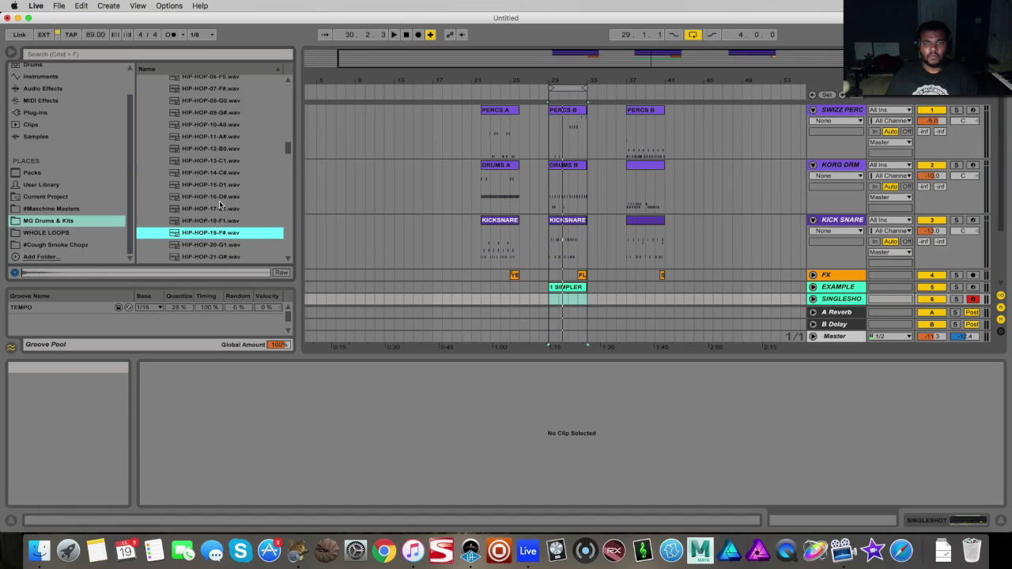
pyautogui.press('Down')
pyautogui.press('Down')
pyautogui.press('Down')
pyautogui.press('Down')
pyautogui.press('Down')
pyautogui.press('Down')
pyautogui.press('Down')
pyautogui.press('Down')
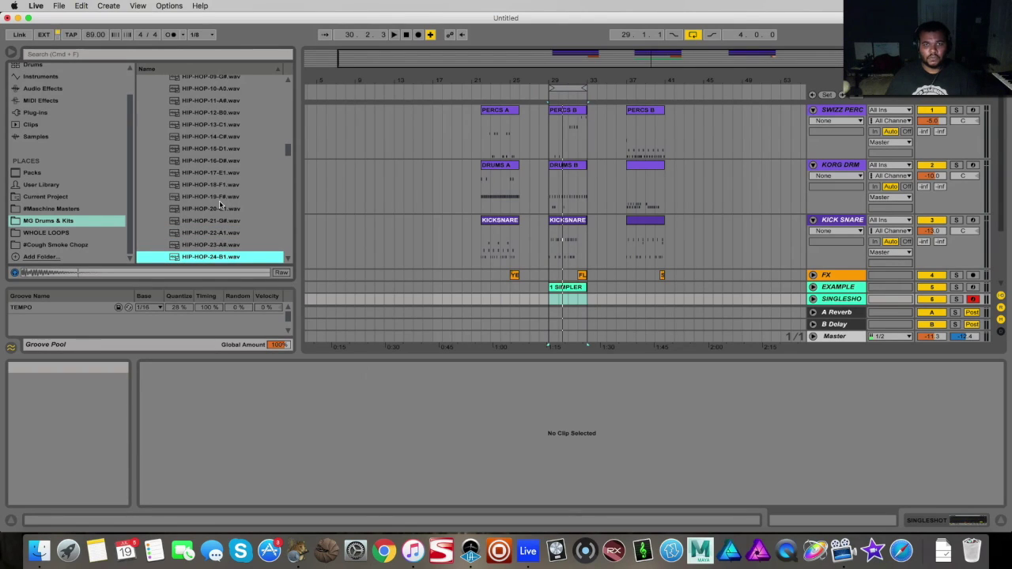
pyautogui.press('Down')
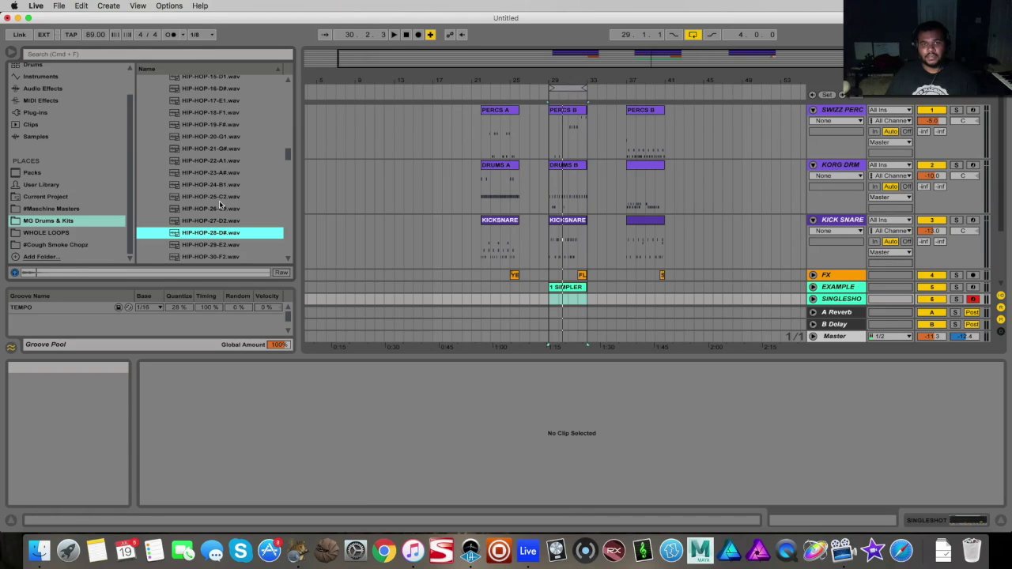
pyautogui.press('Down')
pyautogui.press('Down')
pyautogui.press('Down')
pyautogui.press('Down')
pyautogui.press('Down')
pyautogui.press('Down')
pyautogui.press('Down')
pyautogui.press('Down')
pyautogui.press('Down')
pyautogui.press('Down')
pyautogui.press('Down')
pyautogui.press('Down')
pyautogui.press('Down')
pyautogui.press('Down')
pyautogui.press('Down')
pyautogui.press('Down')
pyautogui.press('Down')
pyautogui.press('Down')
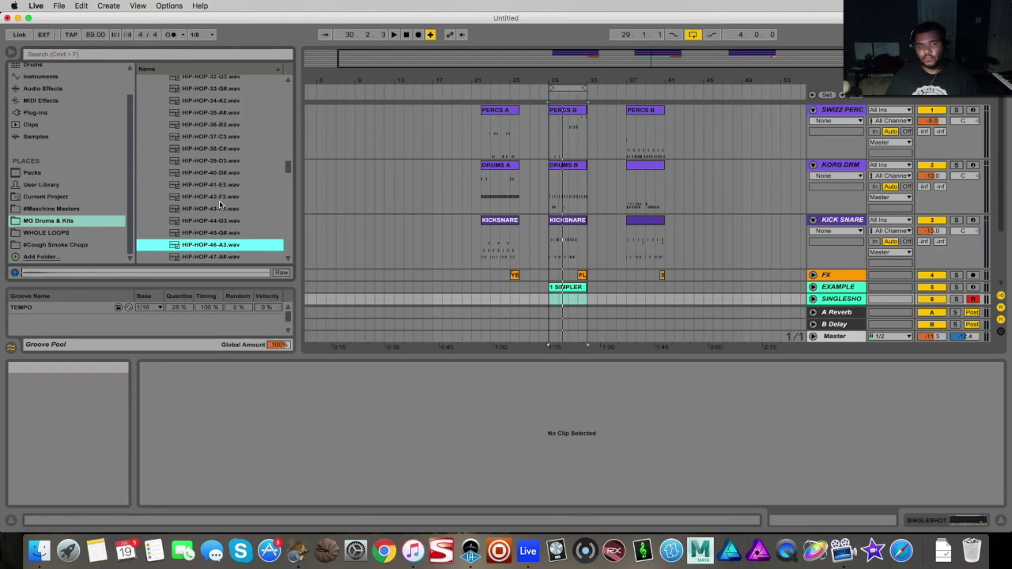
pyautogui.press('Down')
pyautogui.press('Down')
pyautogui.press('Down')
pyautogui.press('Down')
pyautogui.press('Down')
pyautogui.press('Down')
pyautogui.press('Down')
pyautogui.press('Down')
pyautogui.press('Down')
pyautogui.press('Down')
pyautogui.press('Down')
pyautogui.press('Down')
pyautogui.press('Down')
pyautogui.press('Down')
pyautogui.press('Down')
pyautogui.press('Down')
pyautogui.press('Down')
pyautogui.press('Down')
pyautogui.press('Down')
pyautogui.press('Down')
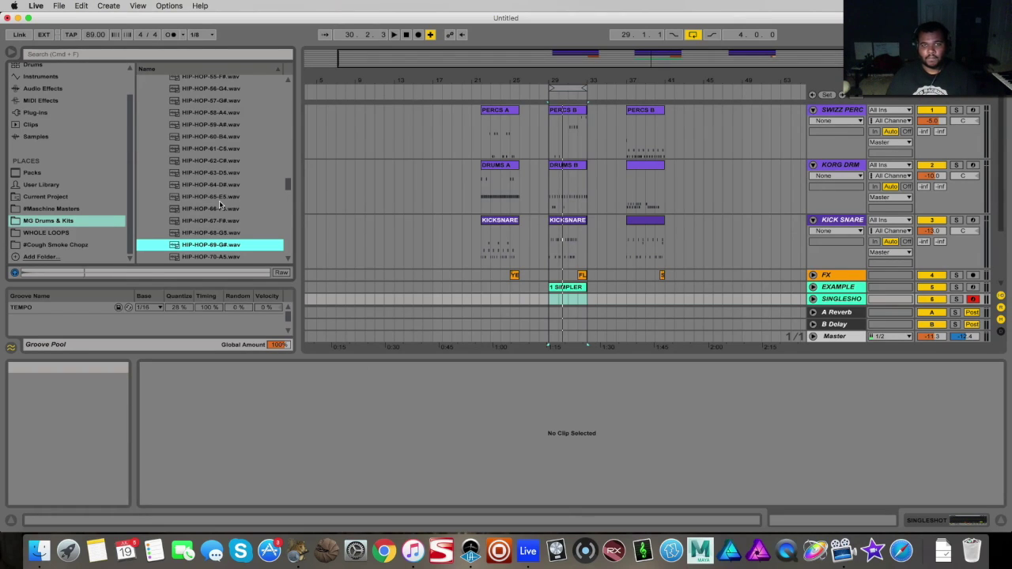
pyautogui.press('Down')
pyautogui.press('Down')
pyautogui.press('Down')
pyautogui.press('Down')
pyautogui.press('Down')
pyautogui.press('Down')
pyautogui.press('Down')
pyautogui.press('Down')
pyautogui.press('Down')
pyautogui.press('Down')
pyautogui.press('Down')
pyautogui.press('Down')
pyautogui.press('Down')
pyautogui.press('Down')
pyautogui.press('Down')
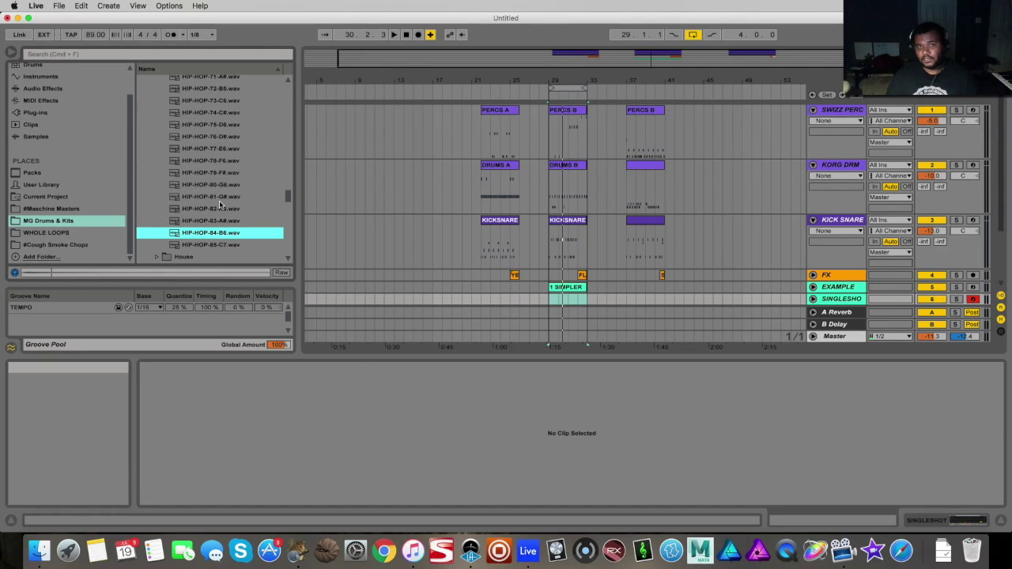
pyautogui.press('Up')
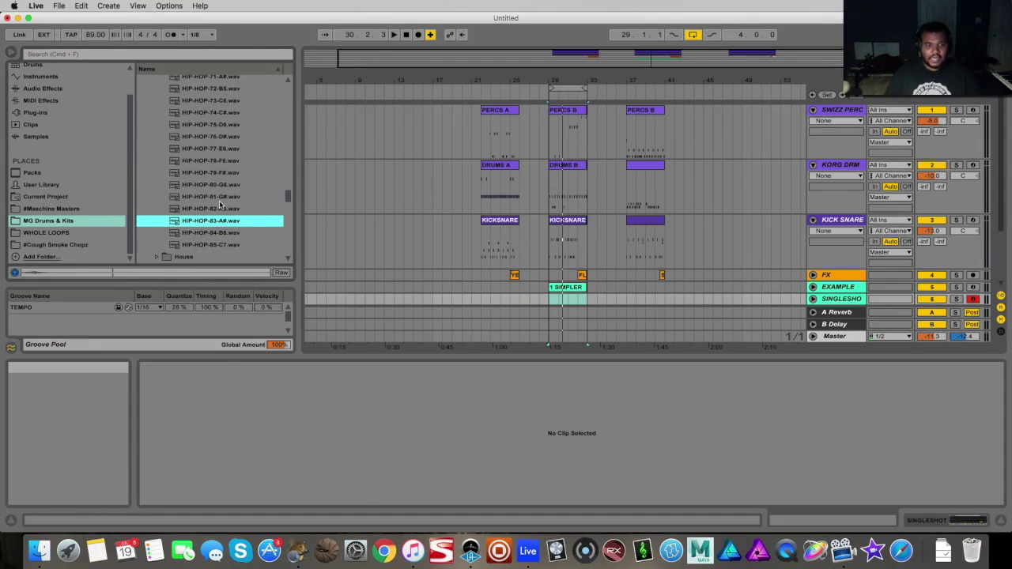
pyautogui.press('Down')
pyautogui.press('Down')
pyautogui.press('Down')
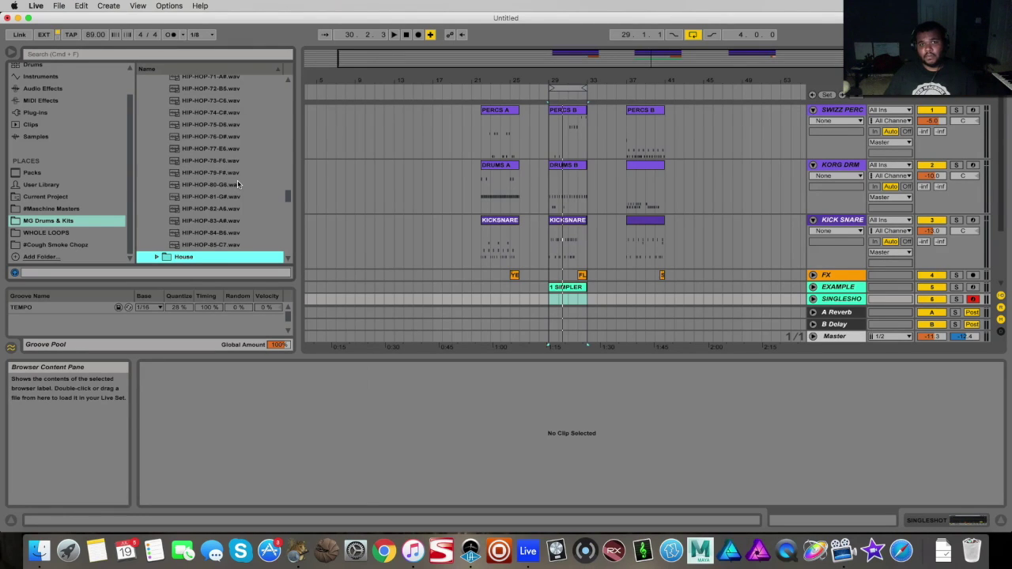
# - Set the loop start to 22.1.1 and arm the SWIZZ PERC track with its Impulse device shown
pyautogui.moveTo(636, 34); pyautogui.dragTo(636, 59)
pyautogui.click(863, 113)
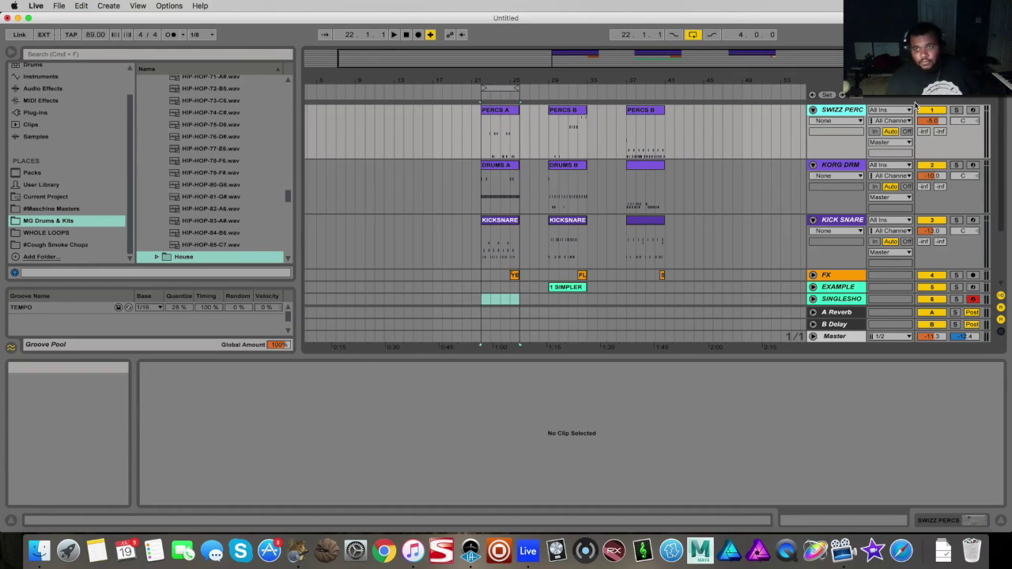
pyautogui.click(972, 109)
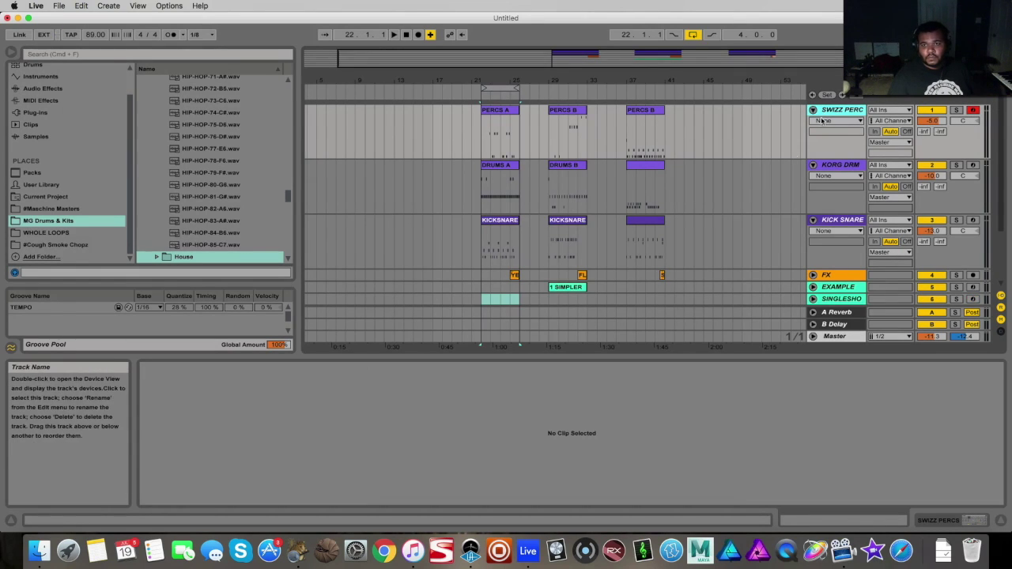
pyautogui.click(947, 519)
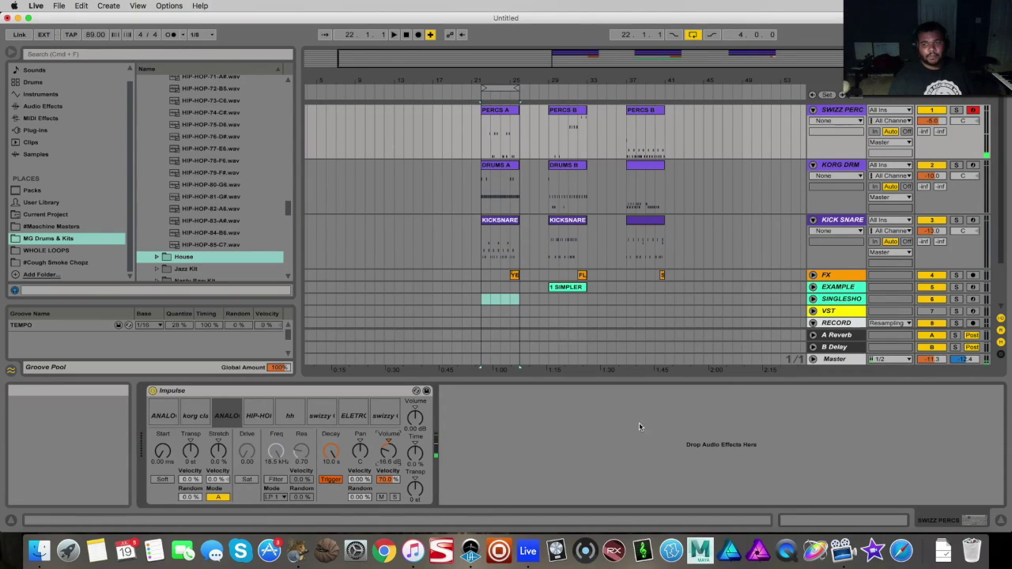
# - Arm the KORG DRM track and in its place the KICK SNARE track to examine their Impulse kits
pyautogui.click(982, 165)
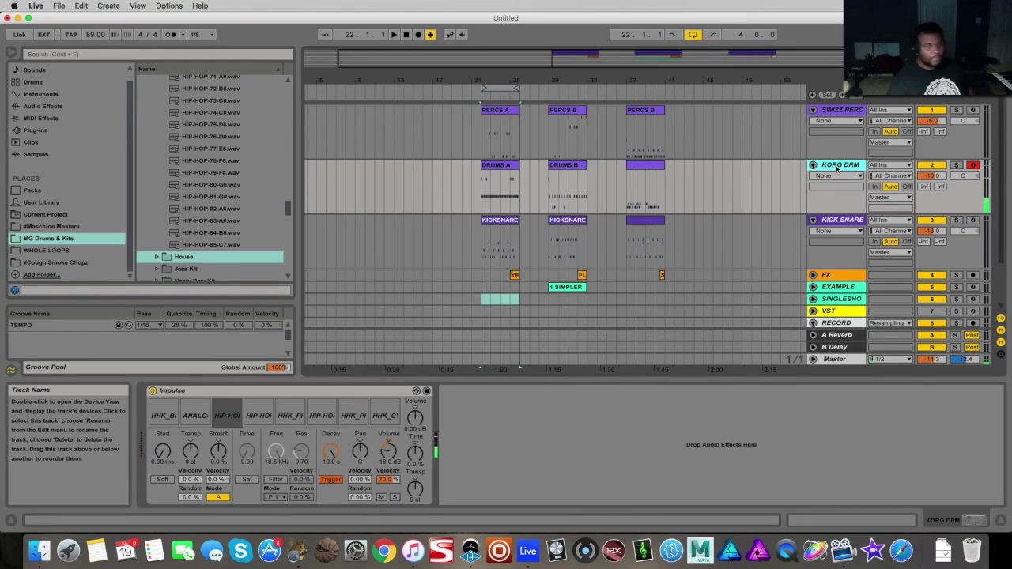
pyautogui.click(845, 222)
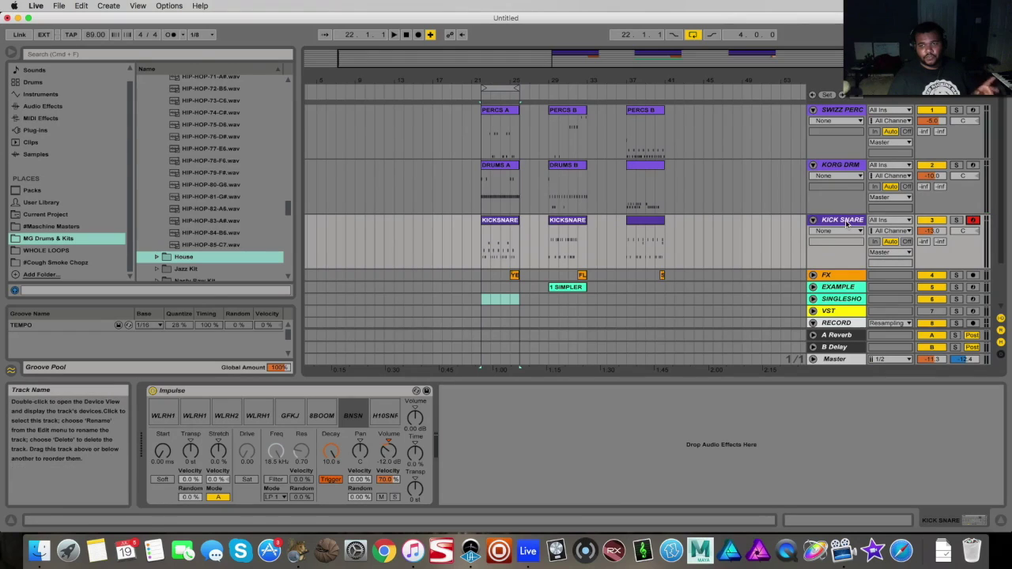
pyautogui.click(499, 224)
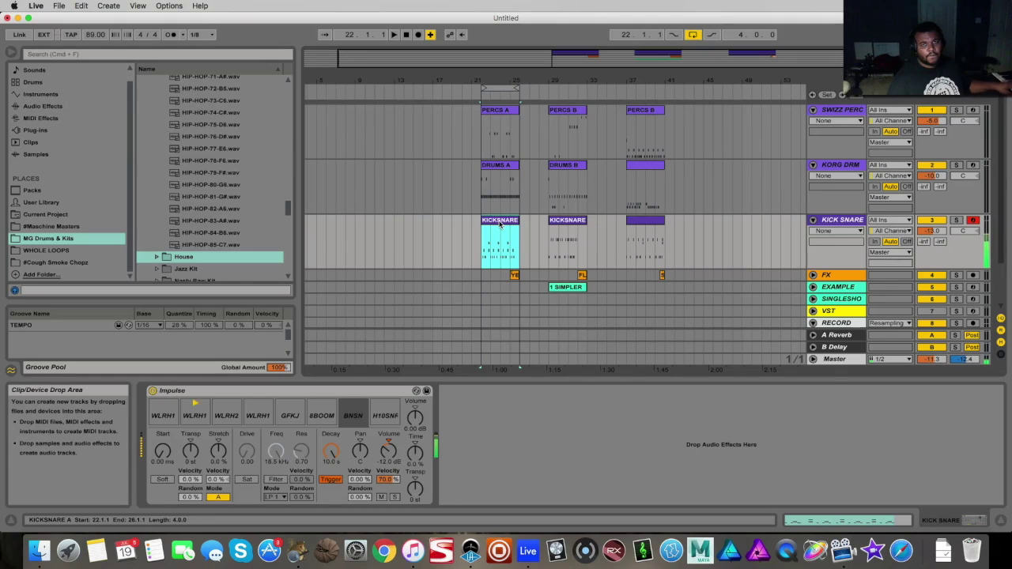
pyautogui.scroll(-1, 500, 224)
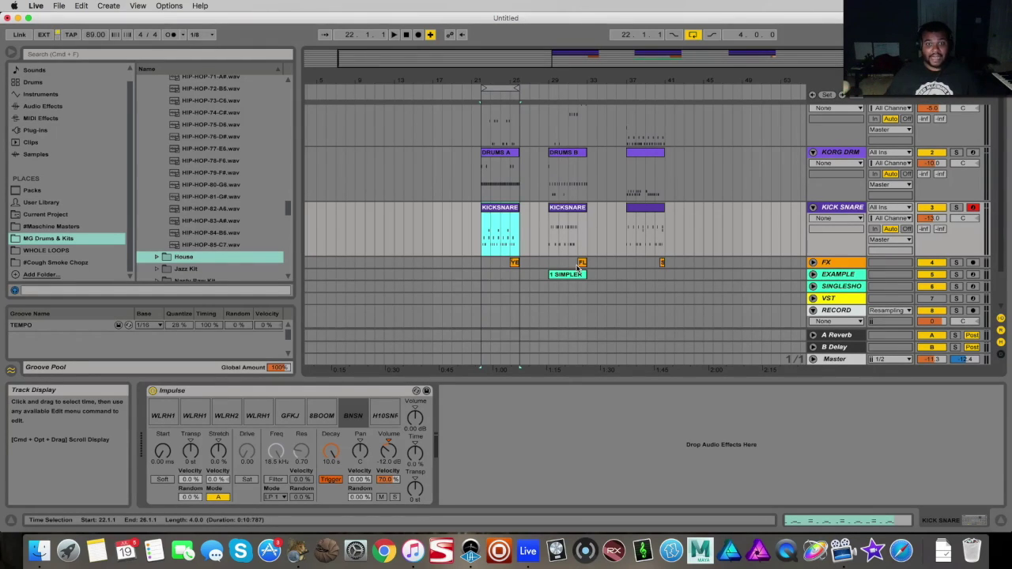
# - Deactivate the EXAMPLE track and play the loop from 22.1.1
pyautogui.moveTo(474, 80); pyautogui.dragTo(474, 102)
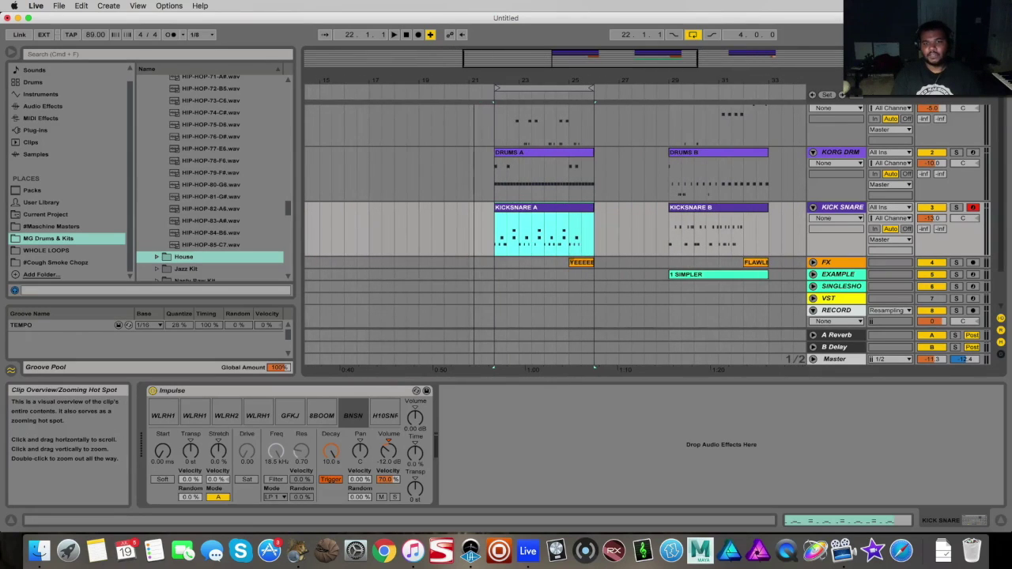
pyautogui.click(493, 274)
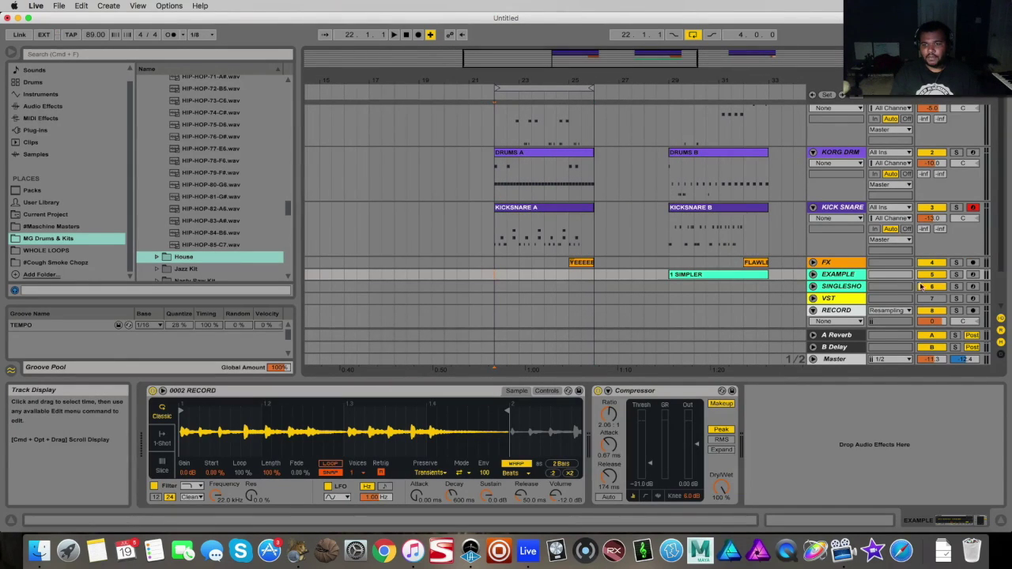
pyautogui.scroll(1, 545, 247)
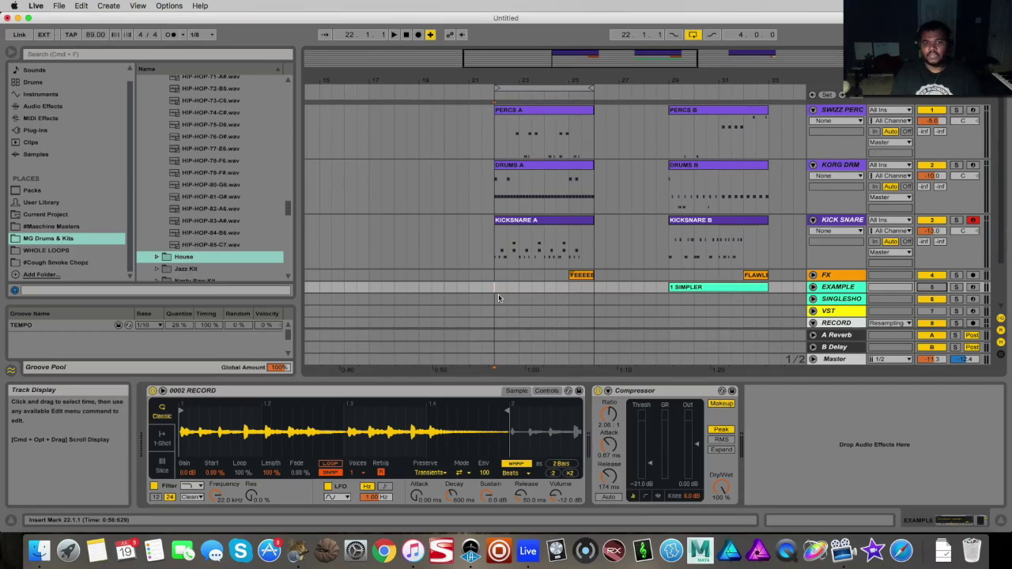
pyautogui.press('space')
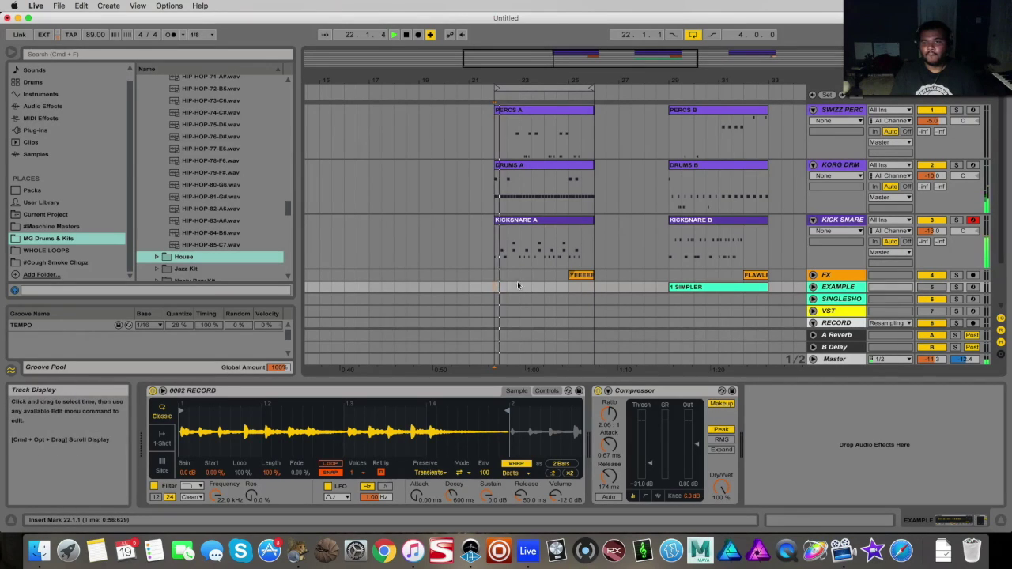
# - Examine the notes of the PERCS A, DRUMS A and KICKSNARE A clips during playback
pyautogui.click(529, 111)
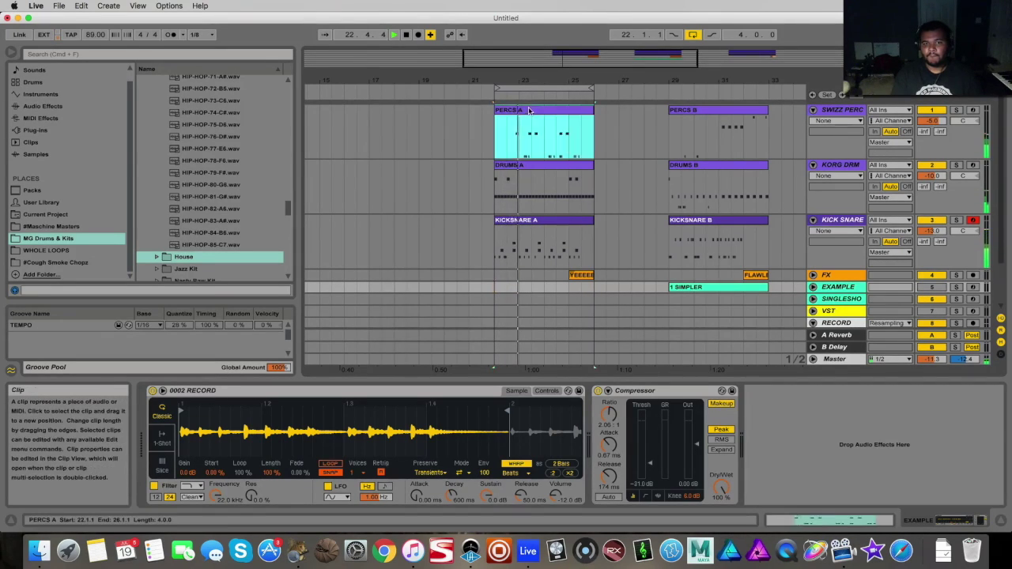
pyautogui.doubleClick(529, 110)
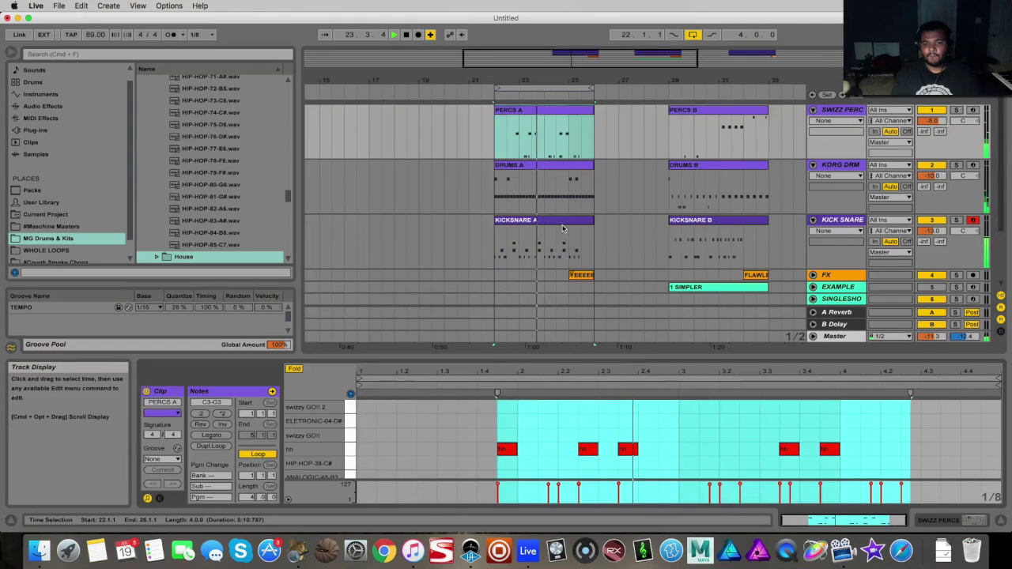
pyautogui.click(545, 180)
pyautogui.scroll(-1, 570, 237)
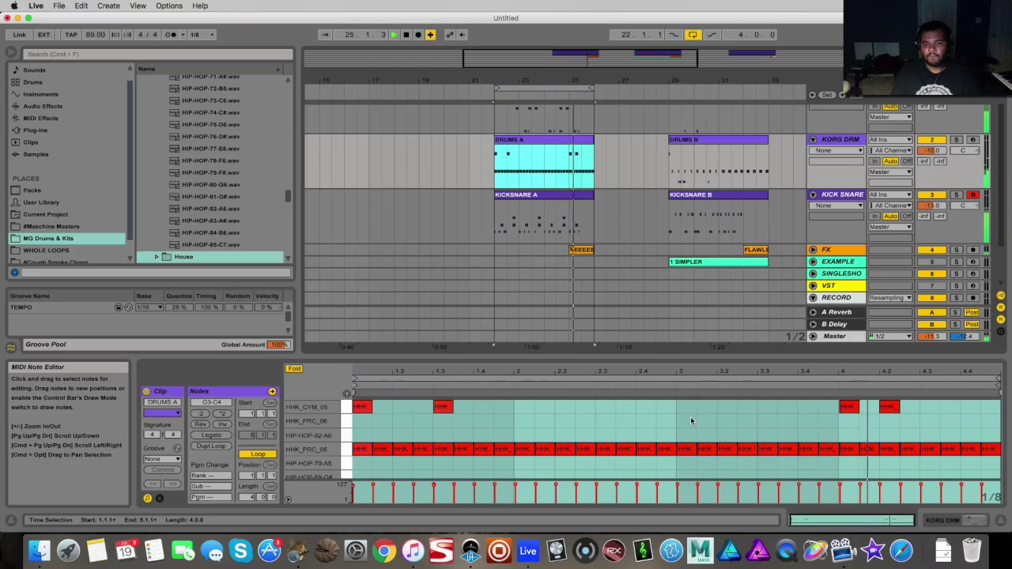
pyautogui.click(569, 217)
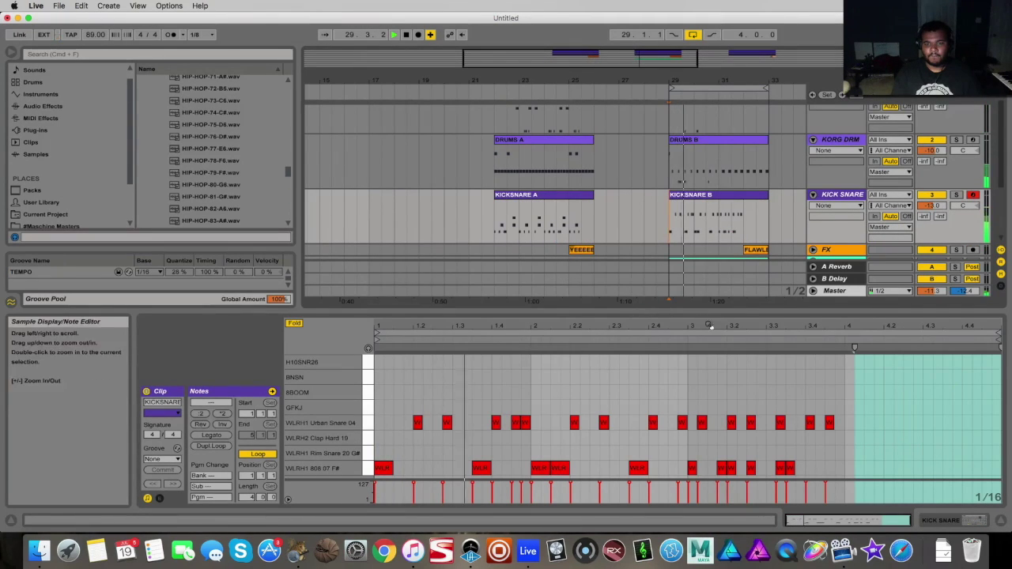
# - Examine the KICKSNARE B, DRUMS B and PERCS B clips at bar 29 while the loop plays
pyautogui.moveTo(676, 53); pyautogui.dragTo(535, 208)
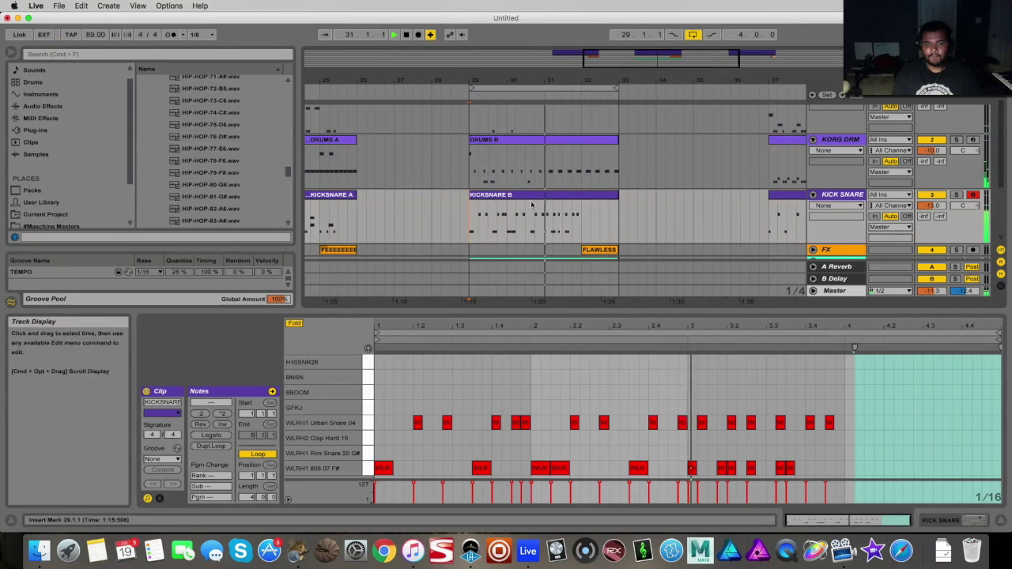
pyautogui.click(535, 208)
pyautogui.click(543, 148)
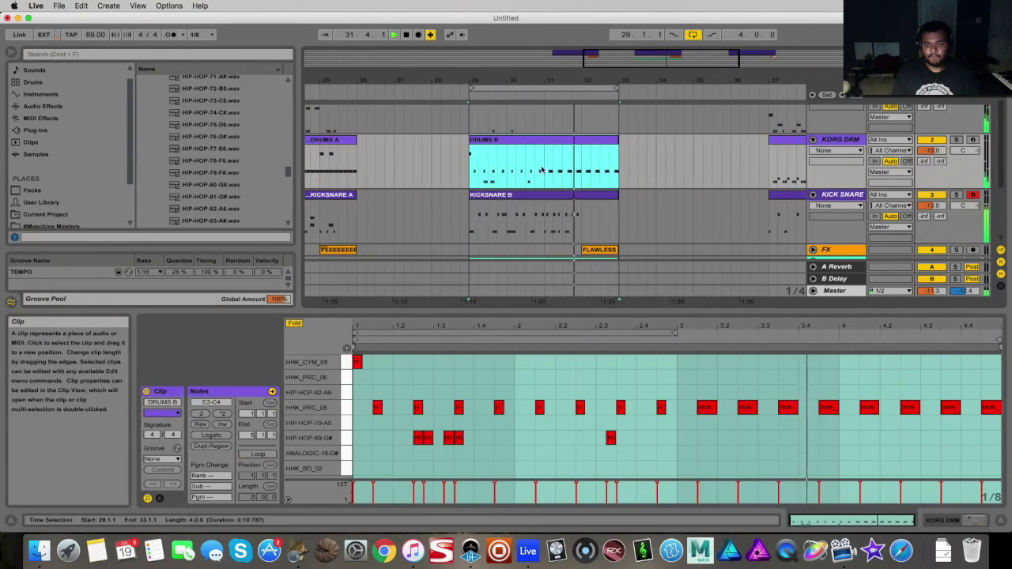
pyautogui.scroll(2, 543, 148)
pyautogui.click(552, 111)
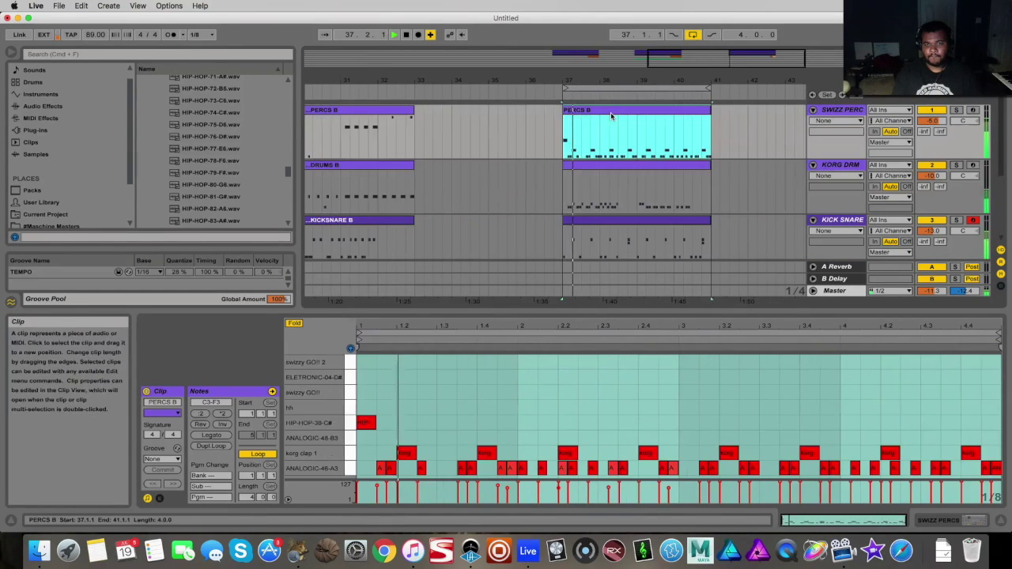
# - Examine the KORG DRM and KICK SNARE clips at bar 37 and stop playback
pyautogui.click(662, 168)
pyautogui.scroll(-3, 664, 164)
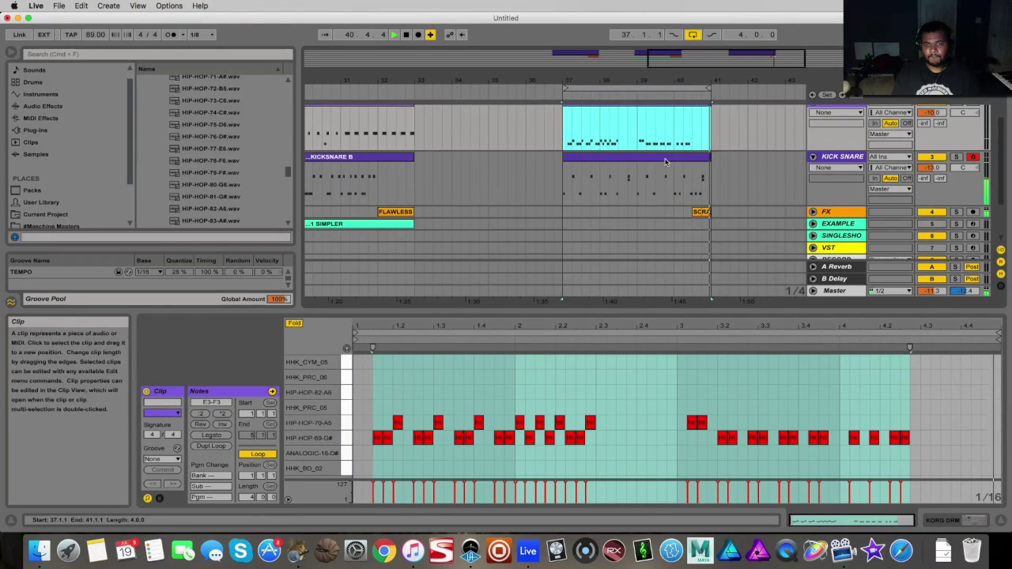
pyautogui.press('space')
pyautogui.click(665, 158)
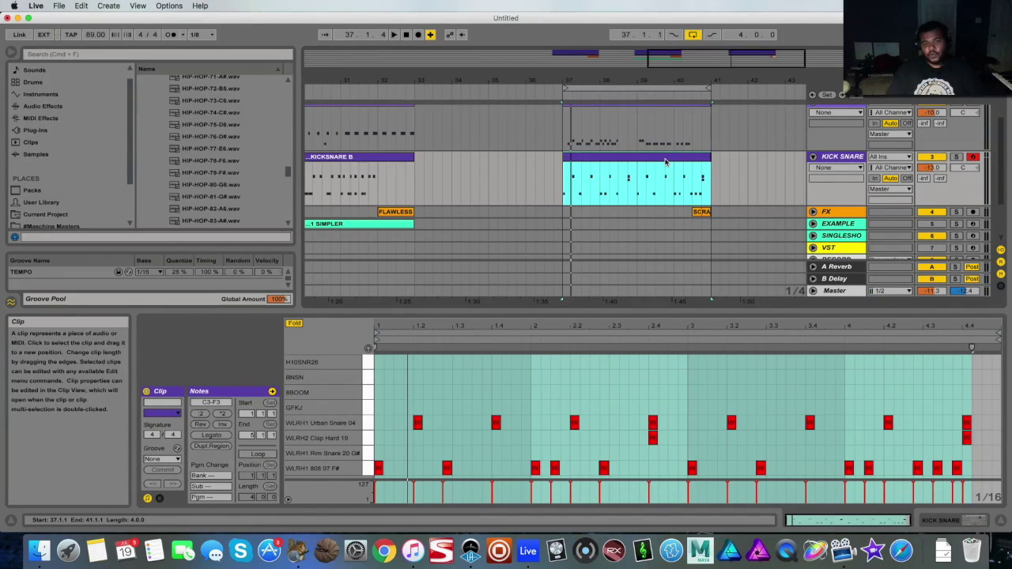
pyautogui.moveTo(633, 60); pyautogui.dragTo(521, 61)
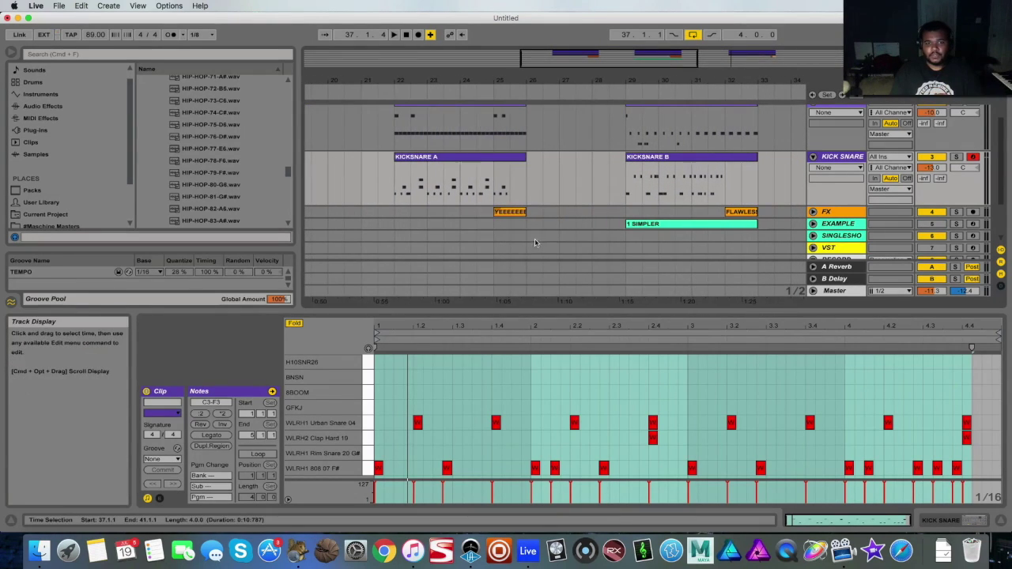
# - Examine the notes in the second half of the KICK SNARE and KORG DRM clips at bar 37
pyautogui.moveTo(528, 212); pyautogui.dragTo(391, 122)
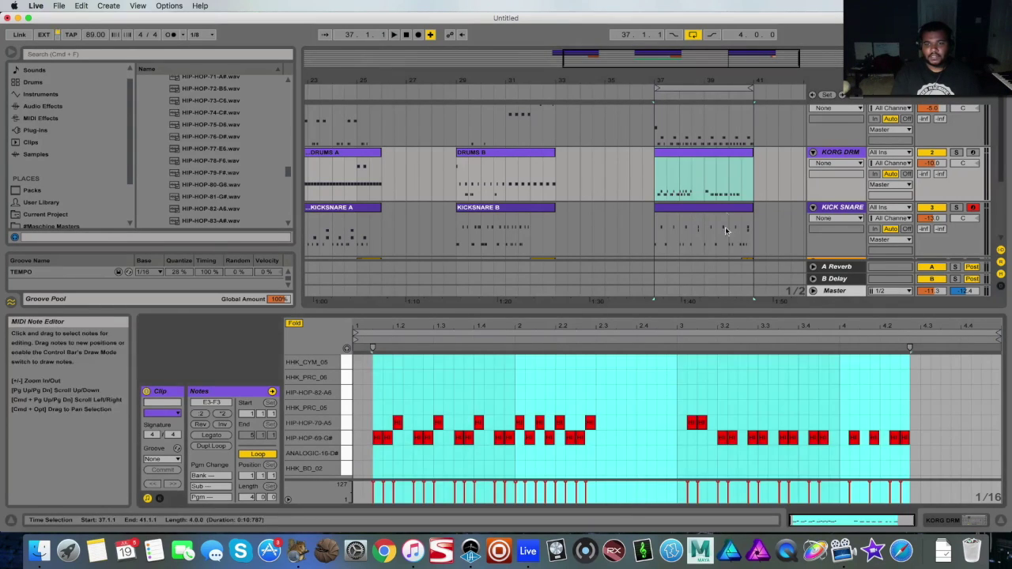
pyautogui.press('Down')
pyautogui.moveTo(684, 377); pyautogui.dragTo(370, 479)
pyautogui.moveTo(993, 377); pyautogui.dragTo(689, 479)
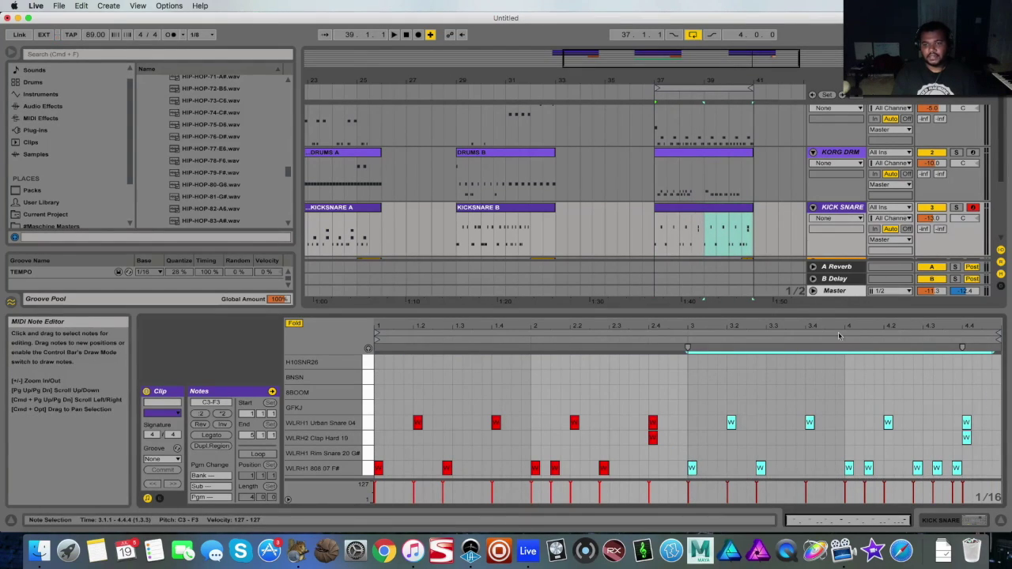
pyautogui.click(725, 156)
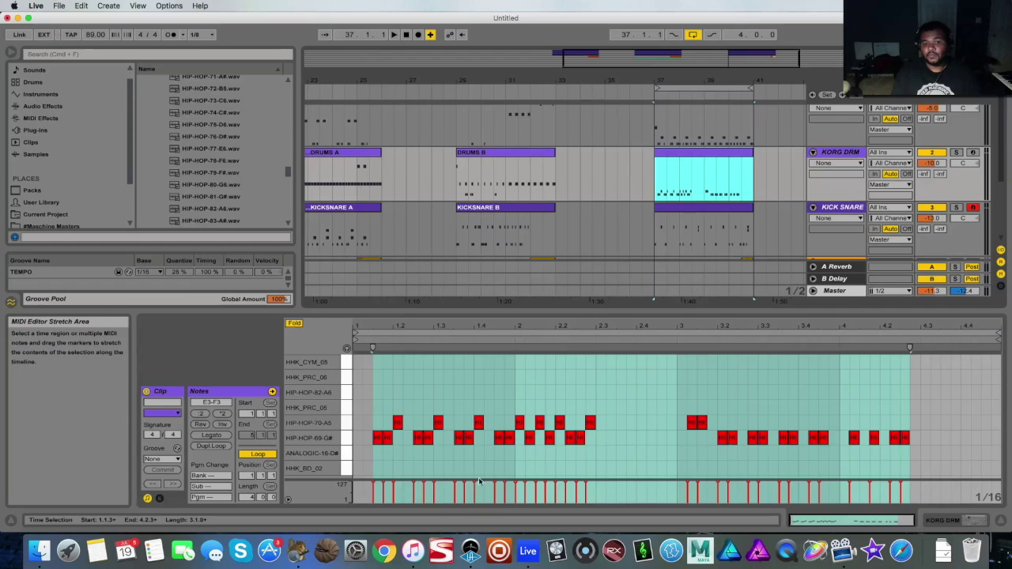
pyautogui.moveTo(631, 386); pyautogui.dragTo(960, 478)
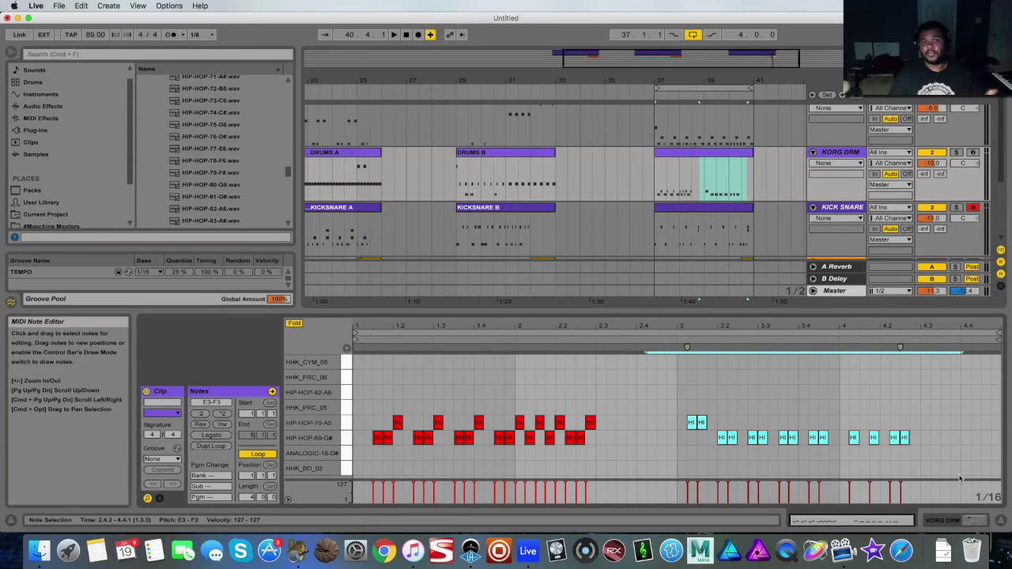
# - Review the percussion clip at bar 37, move the loop to 29.1.1 and open the PERCS B clip there
pyautogui.scroll(2, 705, 253)
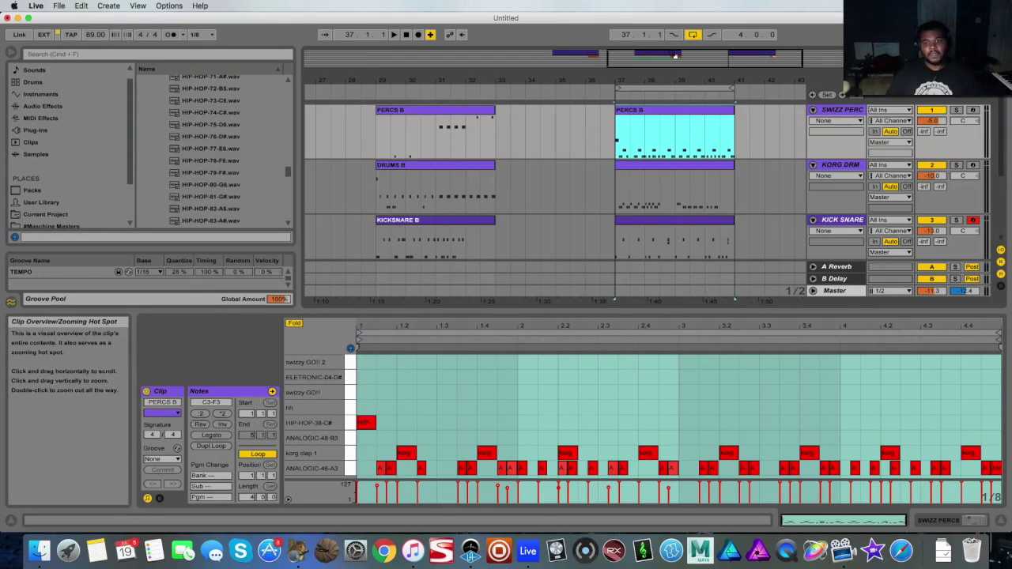
pyautogui.click(695, 107)
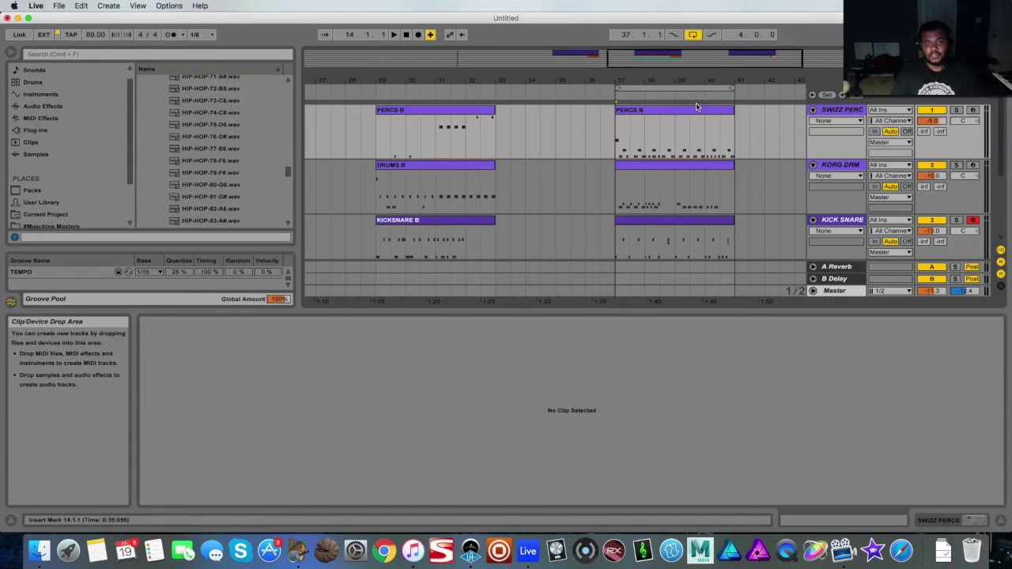
pyautogui.moveTo(684, 89); pyautogui.dragTo(659, 78)
pyautogui.click(444, 110)
pyautogui.scroll(-1, 444, 119)
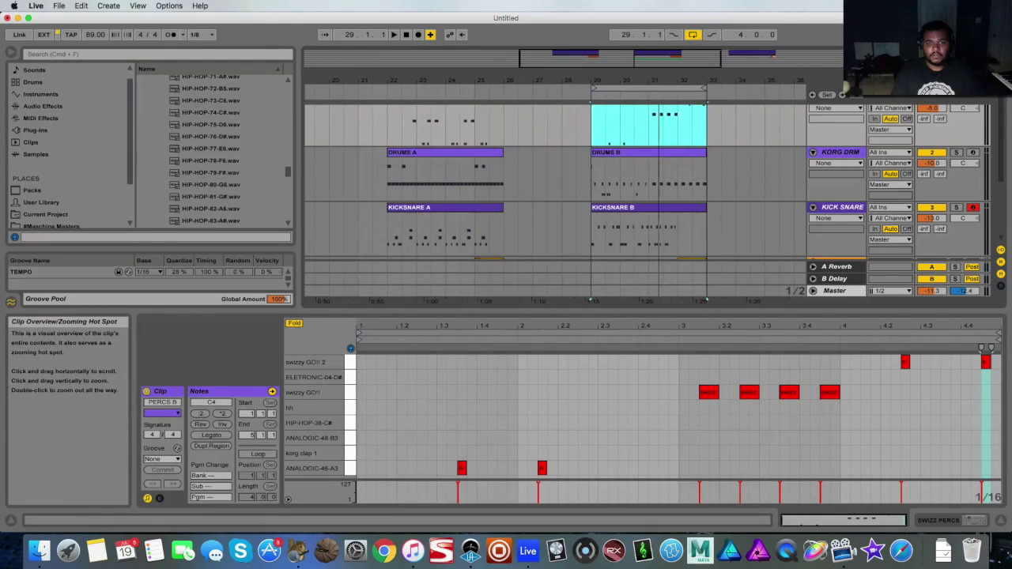
# - Highlight the closing section of the KICKSNARE A clip and the final bar of the KICKSNARE B clip
pyautogui.click(442, 233)
pyautogui.click(442, 208)
pyautogui.moveTo(914, 348); pyautogui.dragTo(1000, 475)
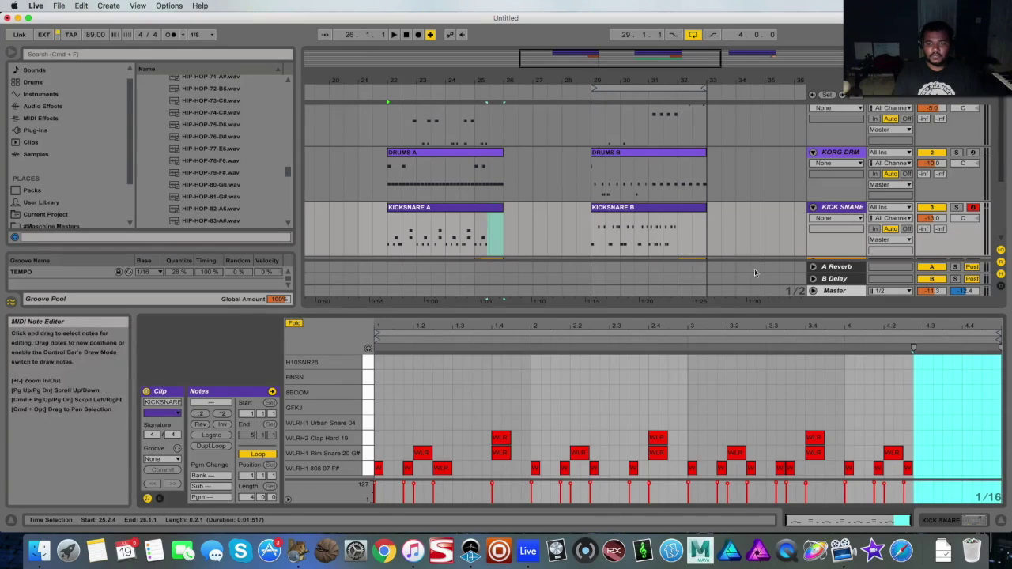
pyautogui.click(648, 207)
pyautogui.moveTo(844, 360); pyautogui.dragTo(993, 486)
pyautogui.hscroll(5, 650, 232)
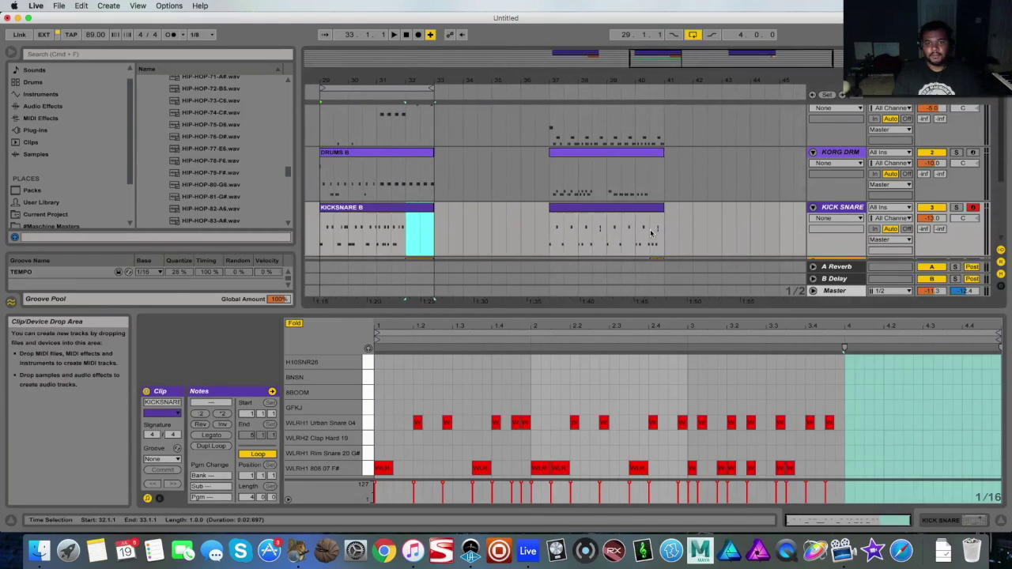
# - Highlight the second half of the KORG DRM clip's pattern at bar 37
pyautogui.click(650, 231)
pyautogui.click(641, 180)
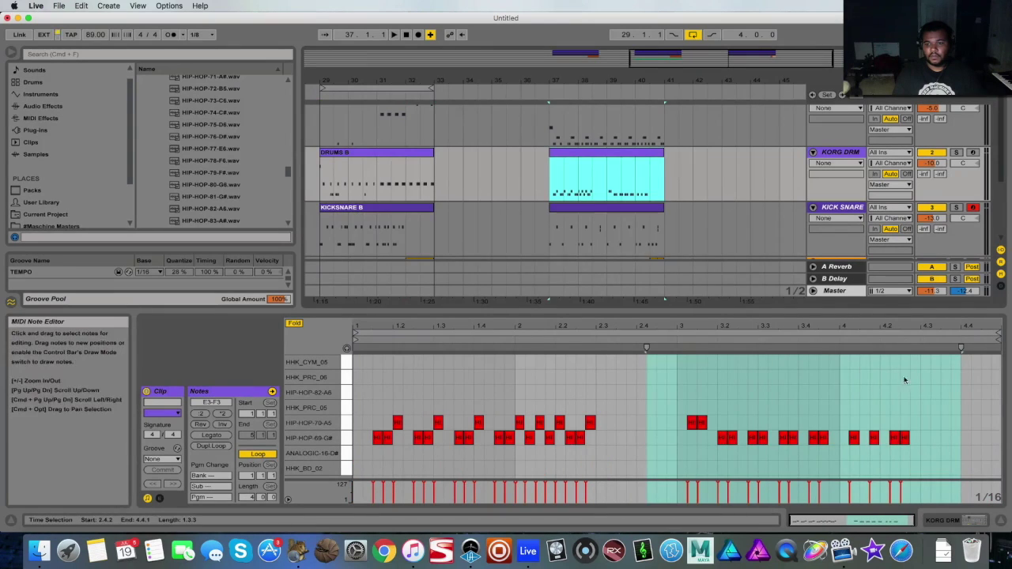
pyautogui.click(951, 379)
# - Play the four-bar loop from 22.1.1, stop playback and inspect the FX clip at bar 25
pyautogui.hscroll(-7, 711, 237)
pyautogui.moveTo(715, 88); pyautogui.dragTo(525, 99)
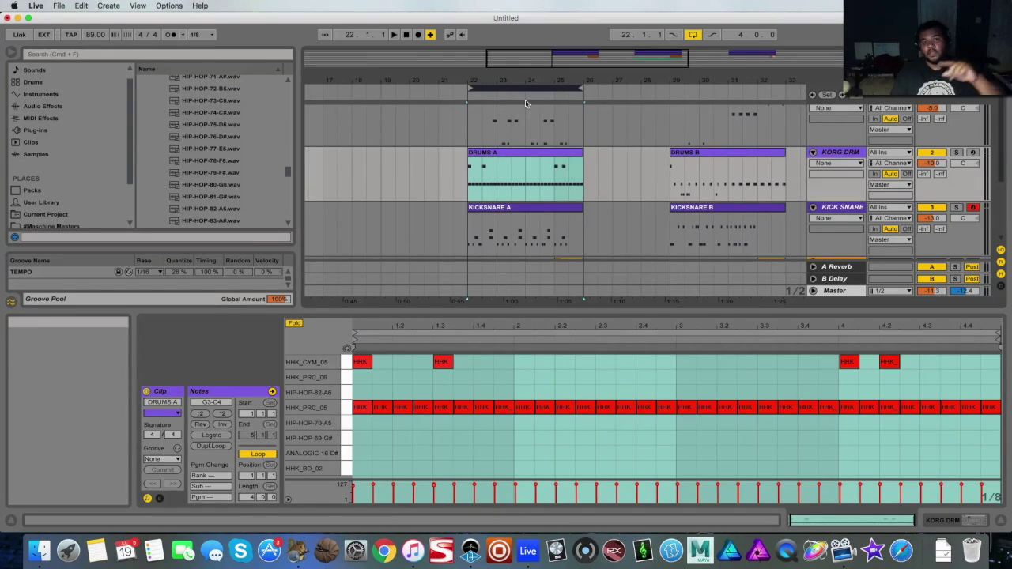
pyautogui.click(546, 113)
pyautogui.scroll(-2, 551, 175)
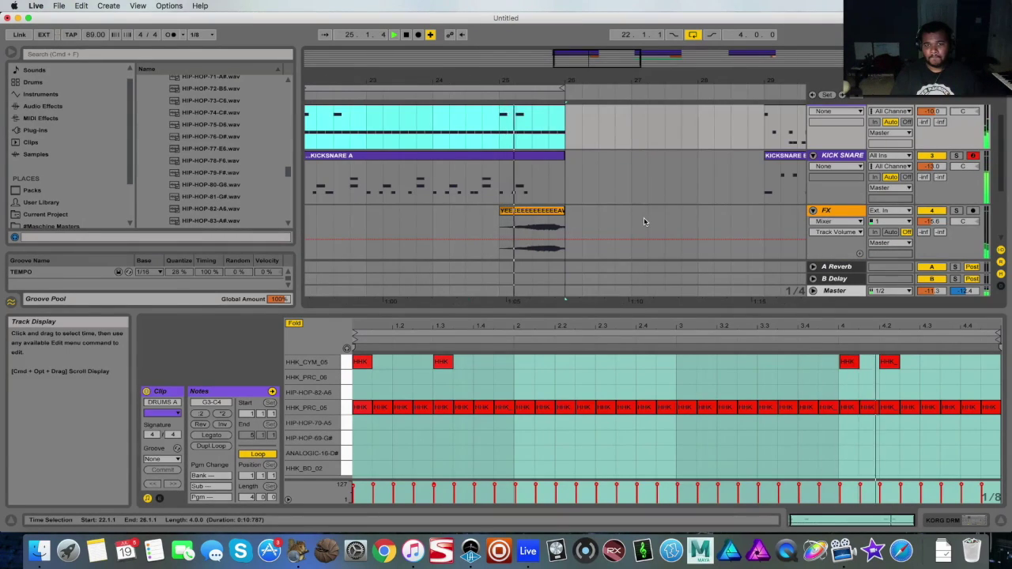
pyautogui.press('space')
pyautogui.click(551, 212)
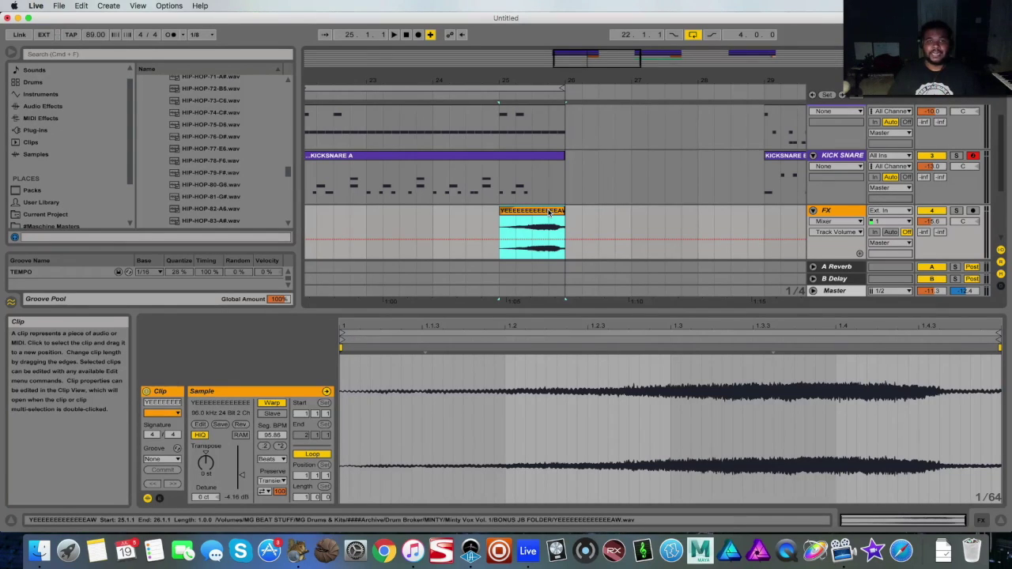
# - Move the loop to 29.1.1 and review the drum, FX and Simpler clips within it
pyautogui.moveTo(554, 89); pyautogui.dragTo(559, 87)
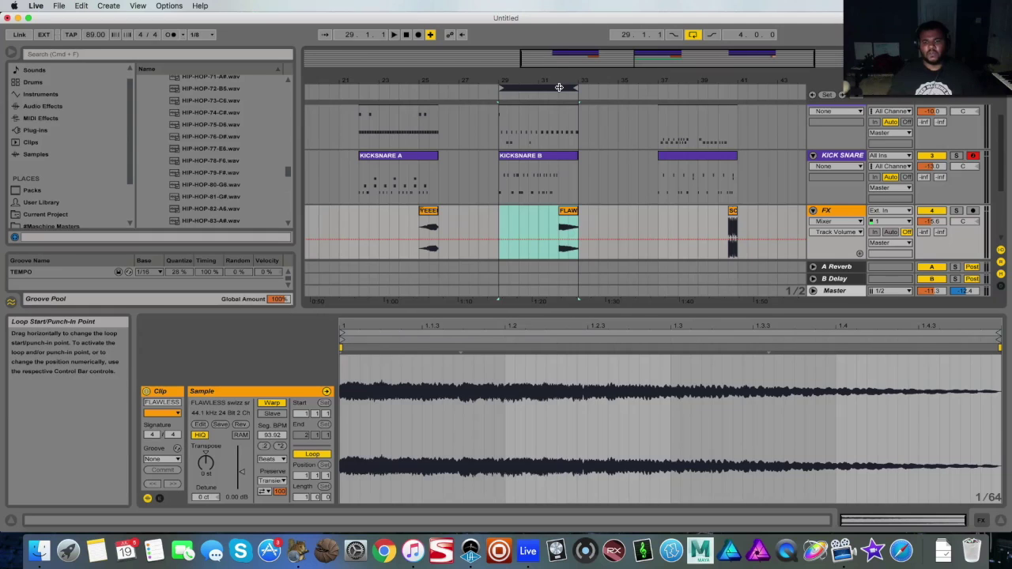
pyautogui.scroll(3, 547, 158)
pyautogui.click(547, 121)
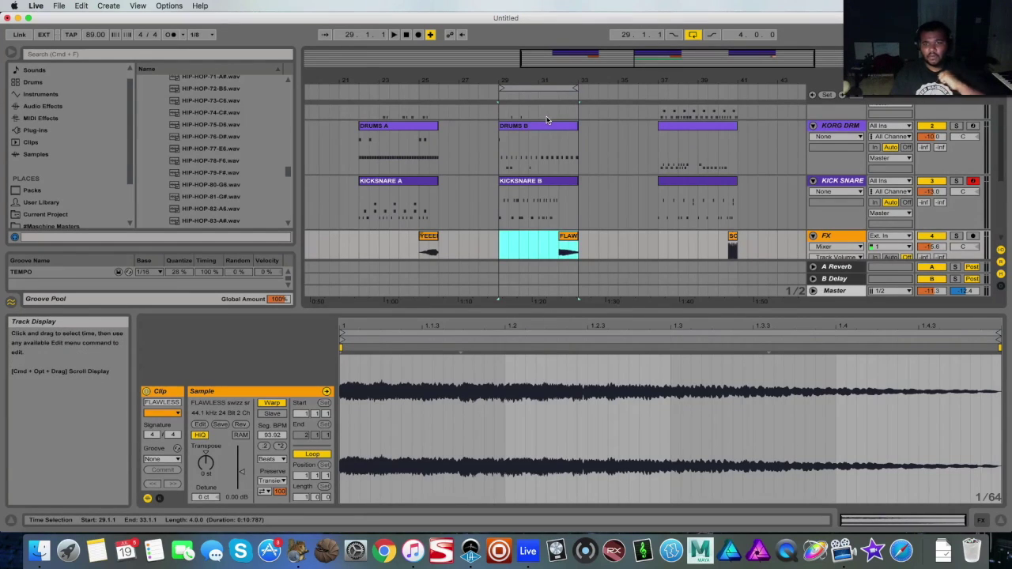
pyautogui.scroll(-3, 547, 158)
pyautogui.moveTo(547, 83); pyautogui.dragTo(537, 110)
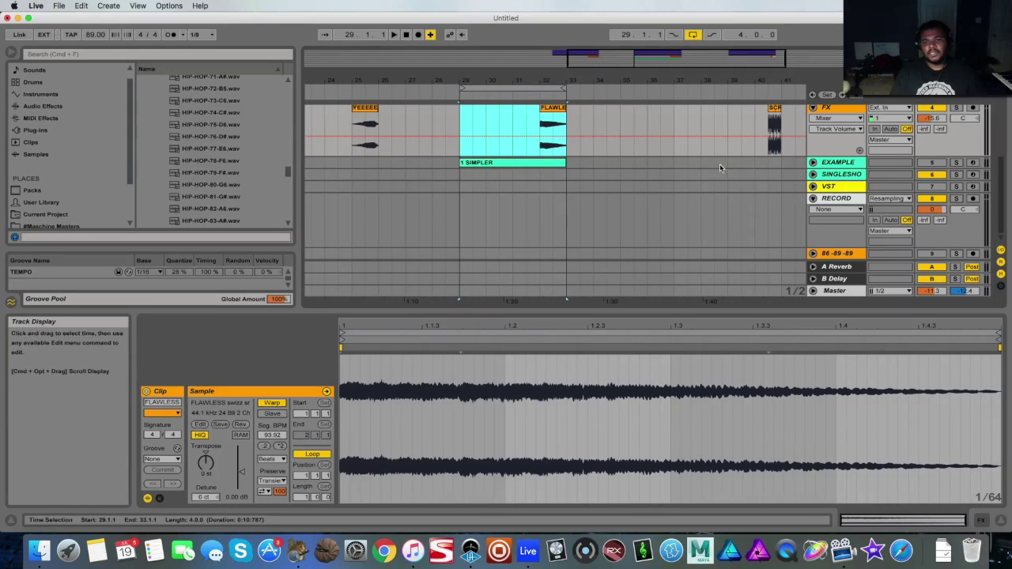
# - Unfold the EXAMPLE and SINGLESHOT tracks, hide their automation and arm SINGLESHOT for recording
pyautogui.click(813, 162)
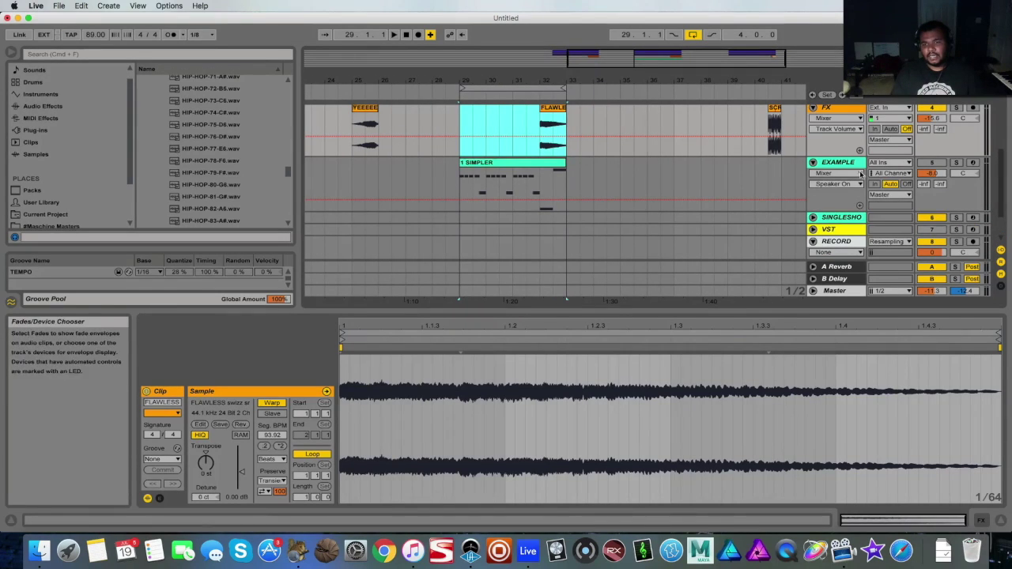
pyautogui.moveTo(632, 55); pyautogui.dragTo(606, 57)
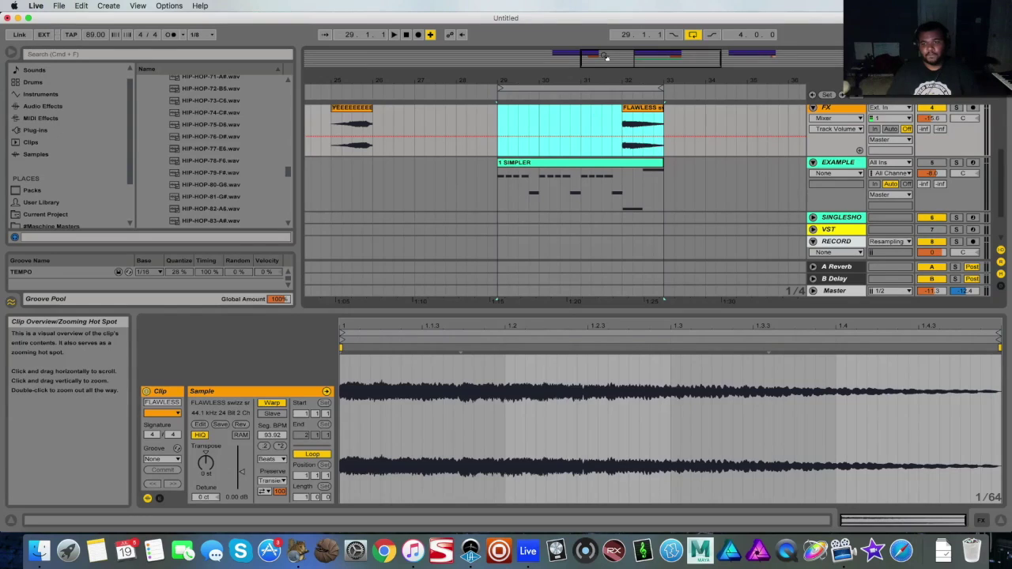
pyautogui.click(812, 219)
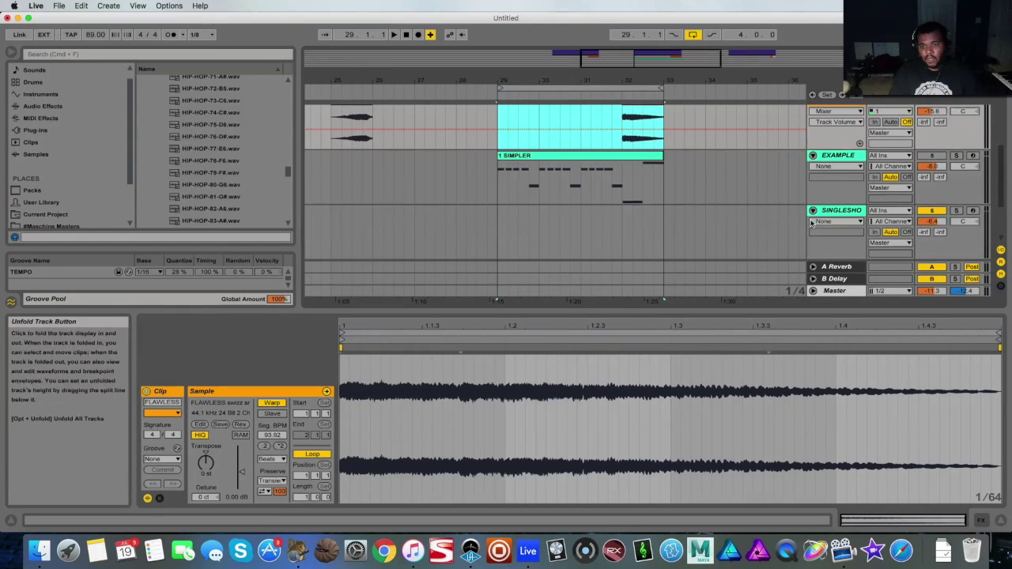
pyautogui.click(816, 194)
pyautogui.click(972, 198)
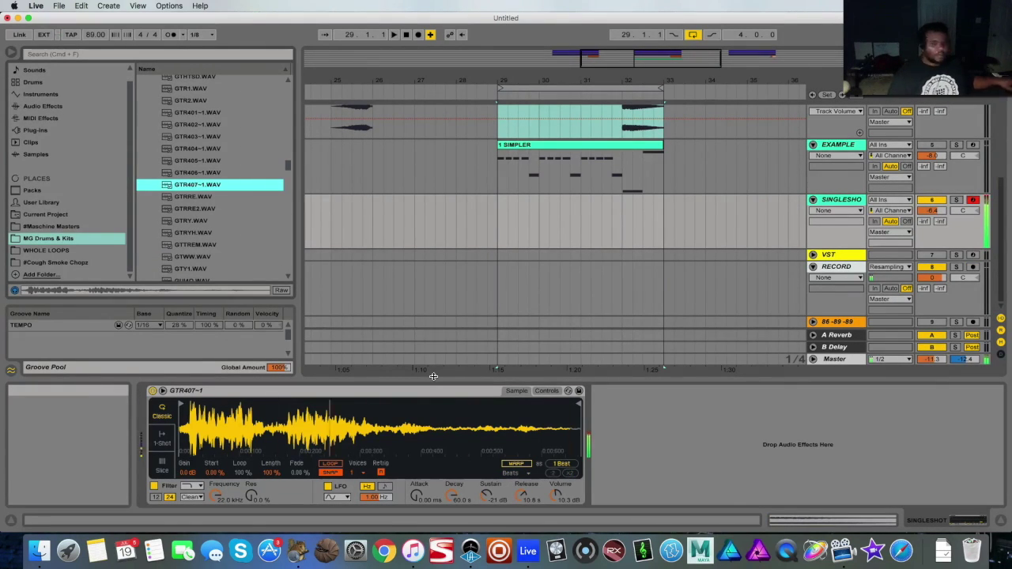
# - Turn on warping for the GTR407~1 sample in Simpler and set the SINGLESHOT track volume to -21.6
pyautogui.click(518, 465)
pyautogui.press('Tab')
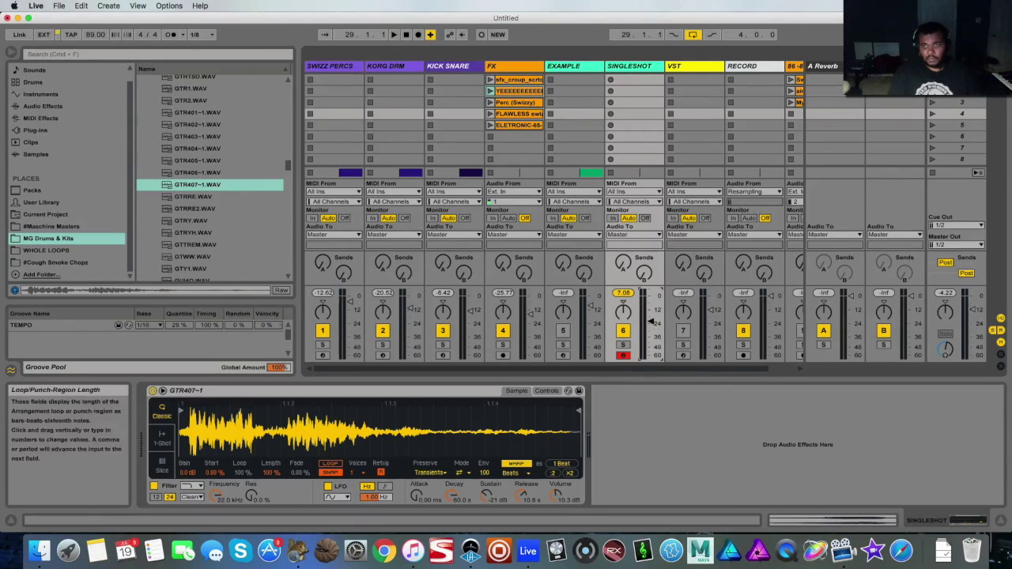
pyautogui.press('Tab')
pyautogui.scroll(6, 667, 123)
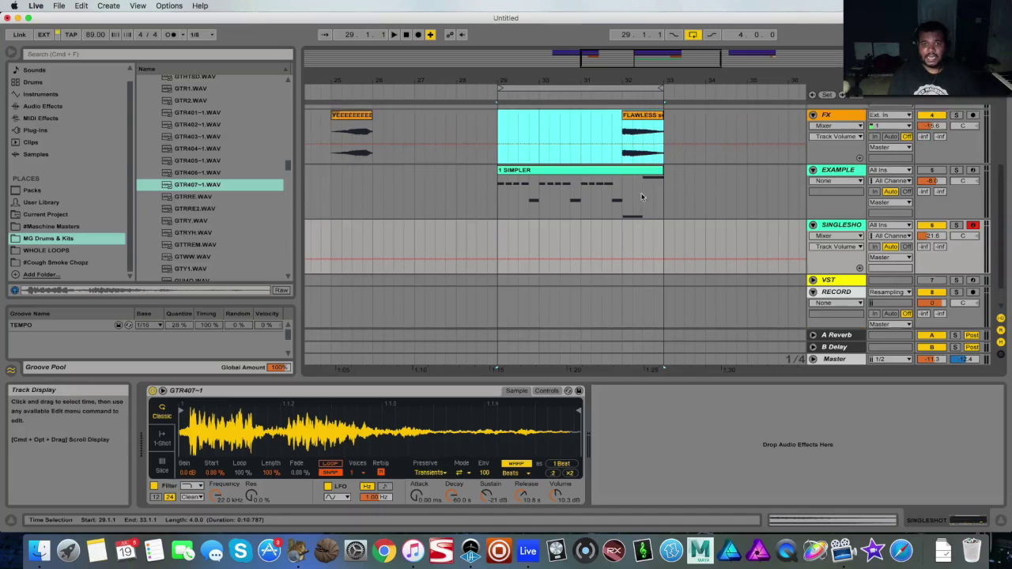
# - Hide the automation on the FX and SINGLESHOT tracks by setting their envelope device to None
pyautogui.click(844, 177)
pyautogui.click(830, 186)
pyautogui.click(841, 287)
pyautogui.click(843, 296)
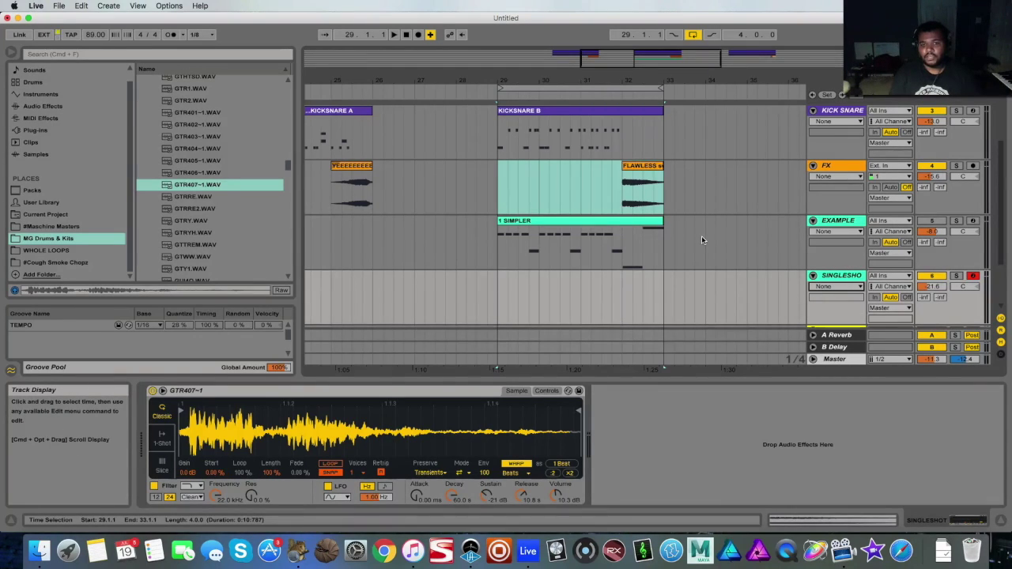
# - Solo the EXAMPLE track, play its 1 SIMPLER clip from 29.1.1, show its devices and stop playback
pyautogui.scroll(2, 701, 236)
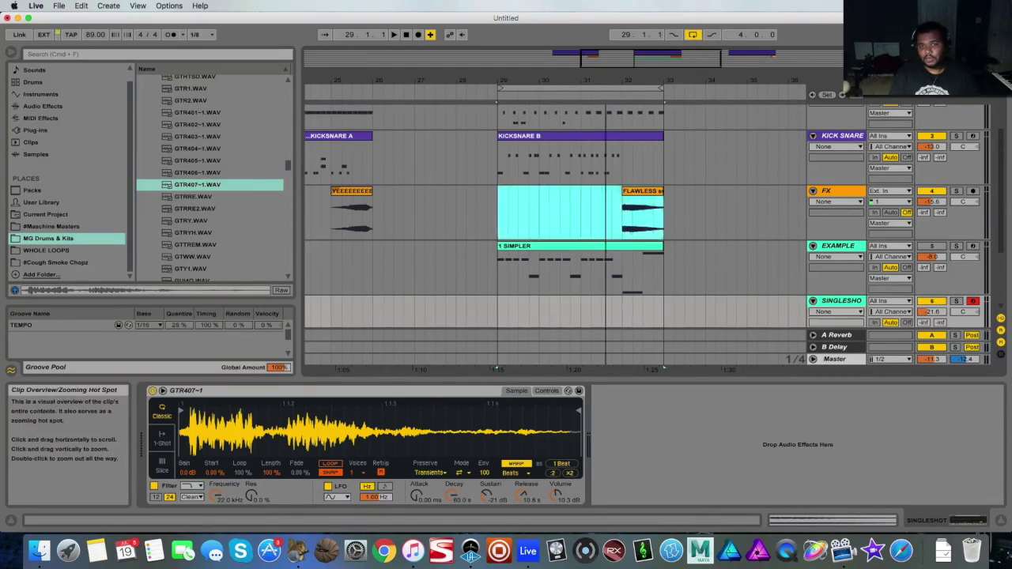
pyautogui.hscroll(-2, 553, 238)
pyautogui.click(527, 314)
pyautogui.press('space')
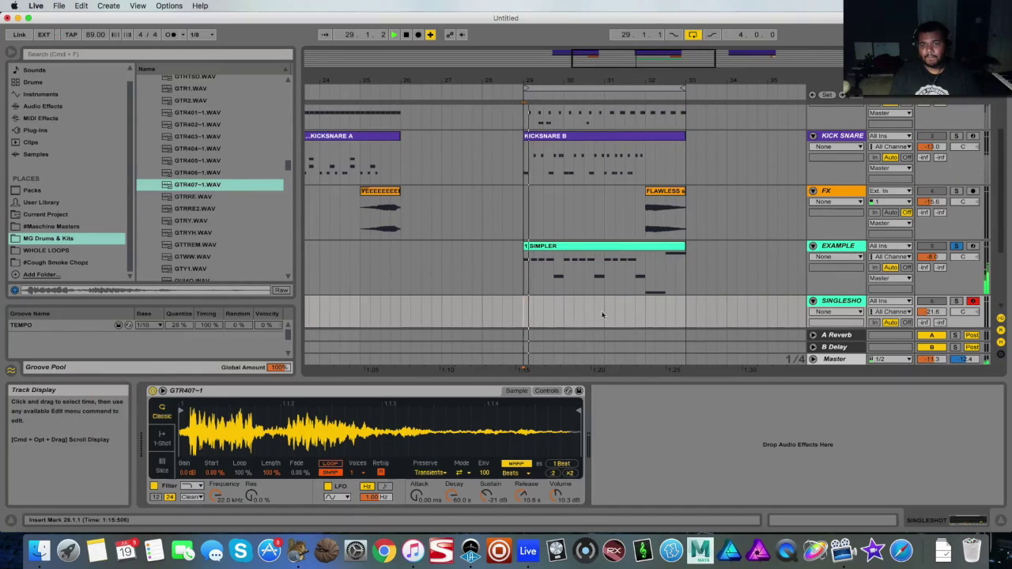
pyautogui.click(642, 245)
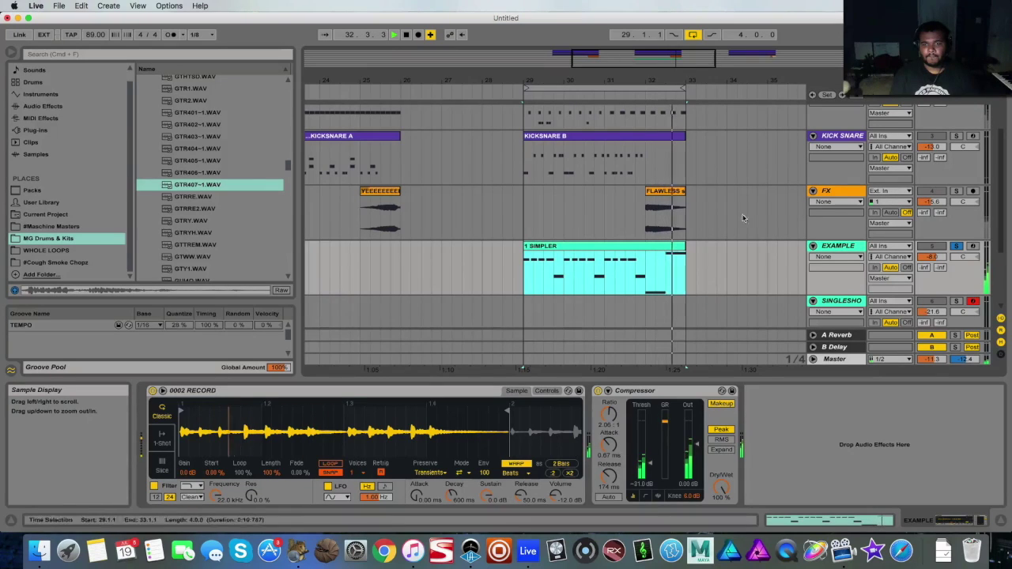
pyautogui.press('space')
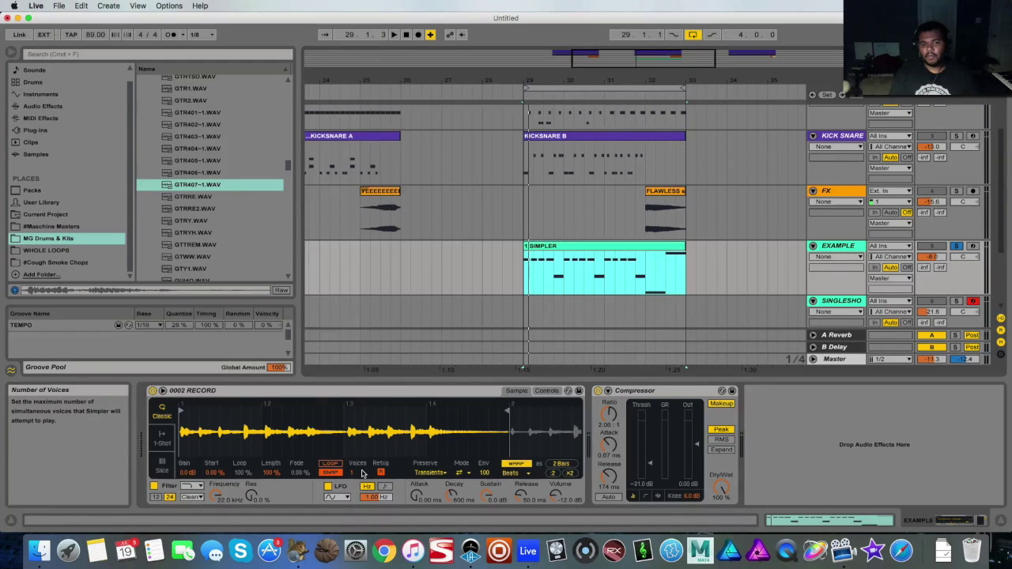
# - Reactivate the EXAMPLE track alongside the drums, set its volume to -2.6 during playback and return to the arrangement
pyautogui.click(321, 466)
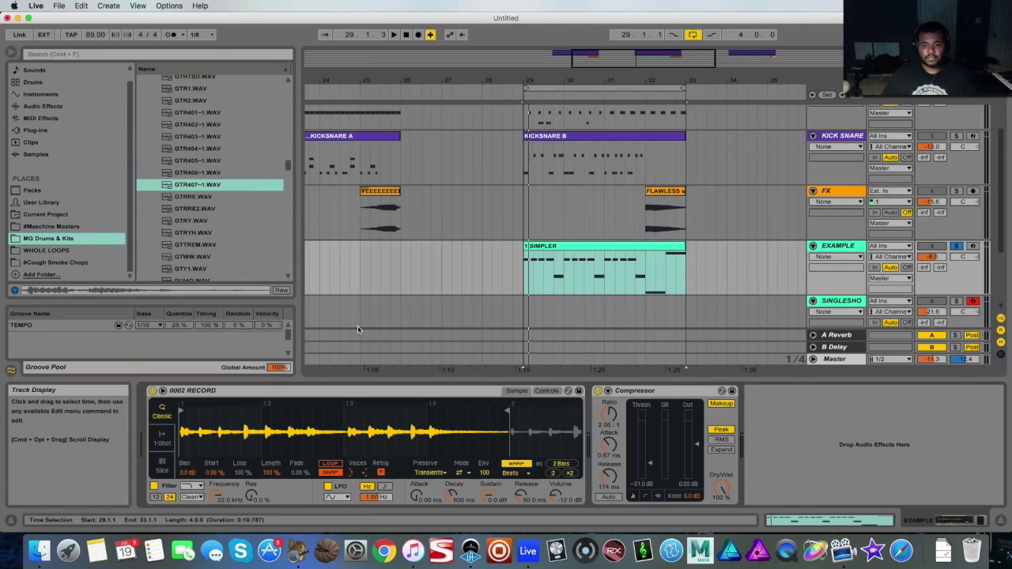
pyautogui.click(935, 248)
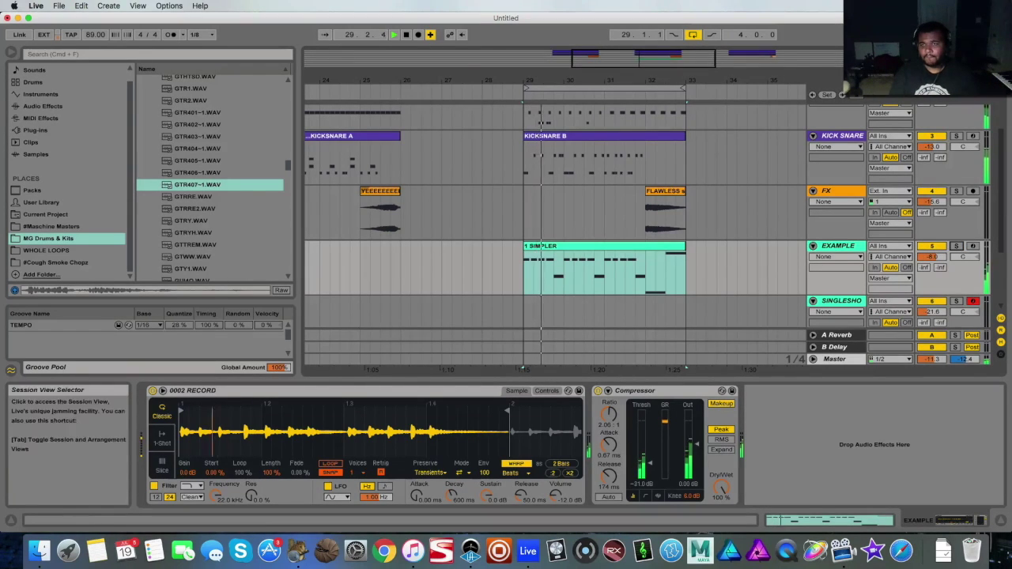
pyautogui.press('Tab')
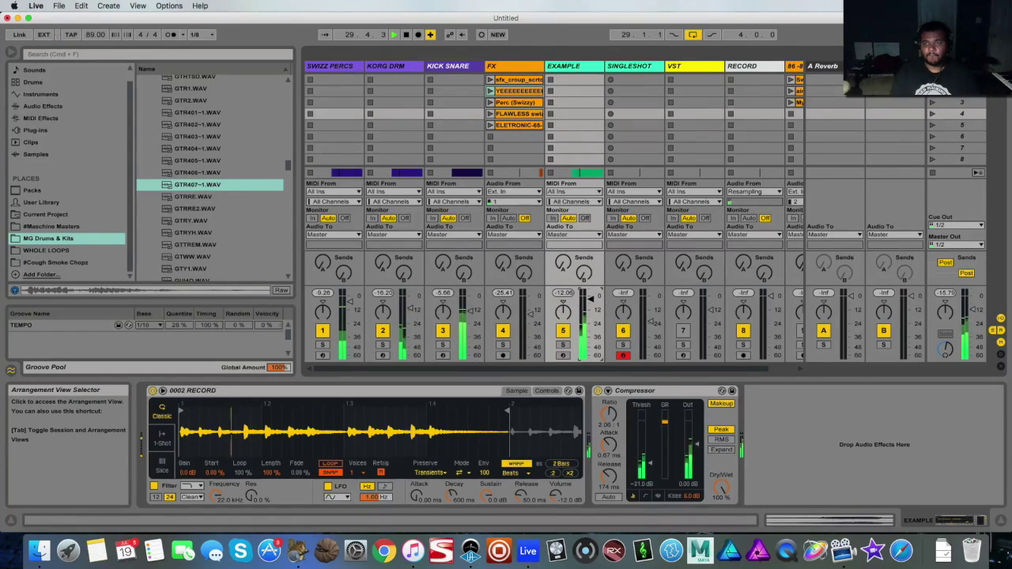
pyautogui.click(998, 53)
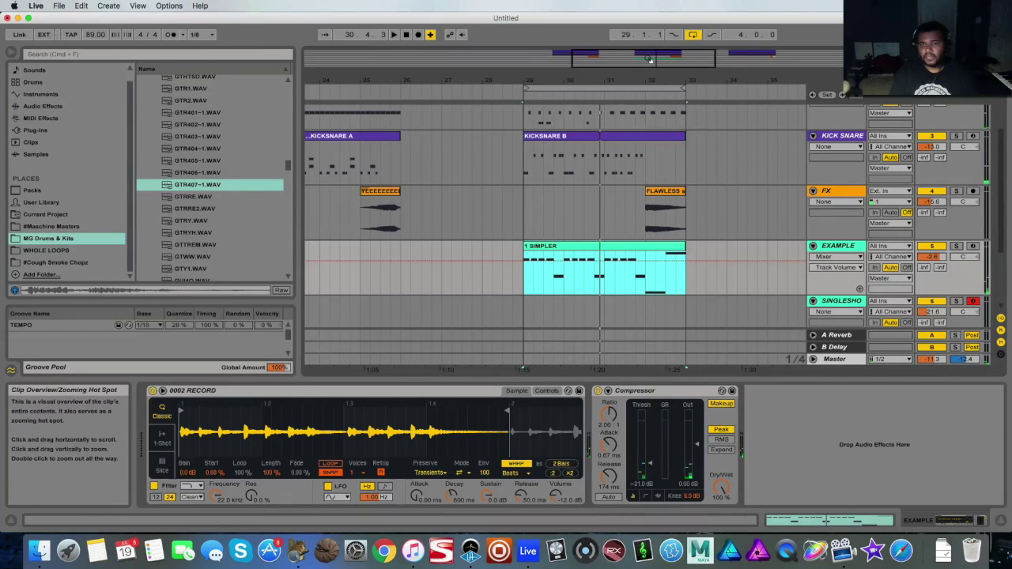
# - Move the four-bar loop to the empty section at 45.1.1 and hide the EXAMPLE track's automation
pyautogui.moveTo(648, 59)
pyautogui.mouseDown()
pyautogui.moveTo(640, 47)
pyautogui.moveTo(672, 49)
pyautogui.moveTo(655, 50)
pyautogui.mouseUp()
pyautogui.moveTo(348, 89); pyautogui.dragTo(674, 124)
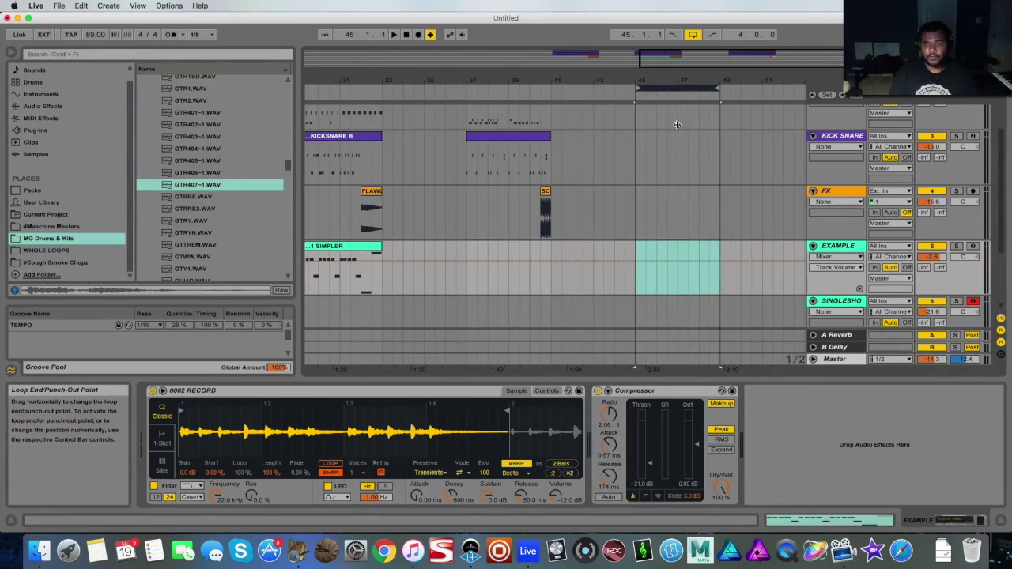
pyautogui.click(836, 257)
pyautogui.click(822, 266)
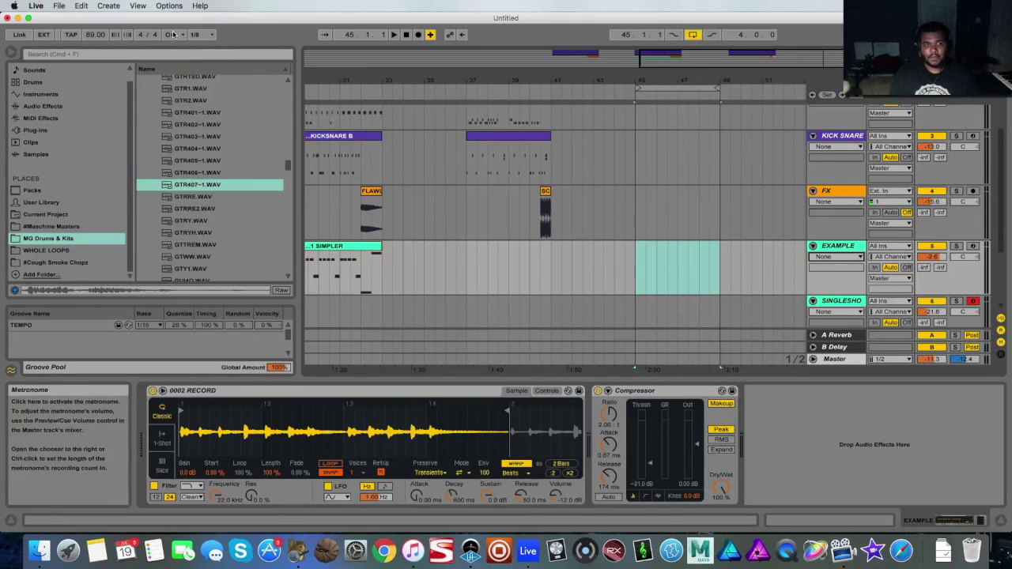
# - Turn on the metronome, and activate, arm and unfold the VST track with its automation hidden
pyautogui.scroll(-3, 709, 243)
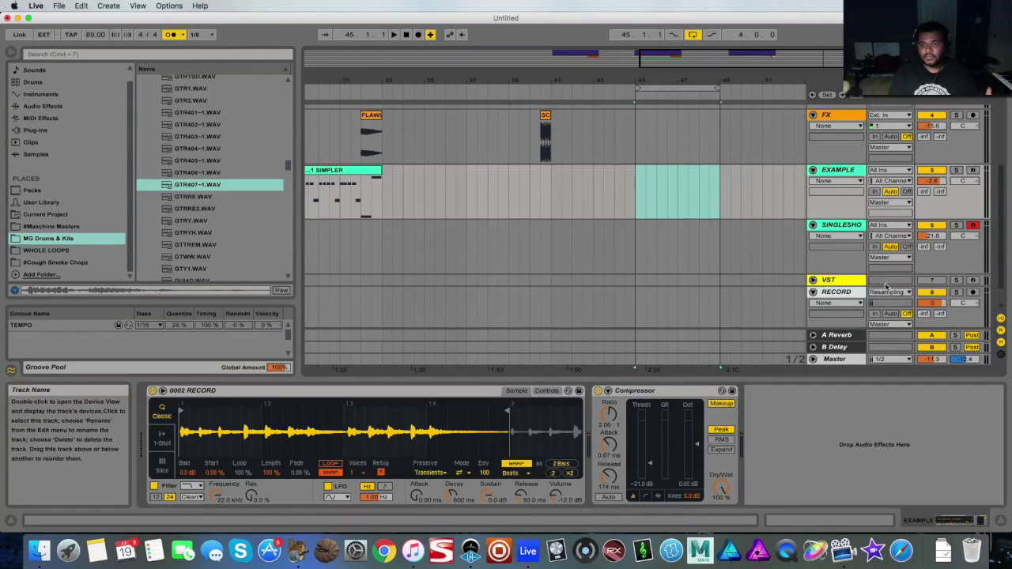
pyautogui.click(975, 280)
pyautogui.click(813, 280)
pyautogui.click(836, 268)
pyautogui.click(830, 283)
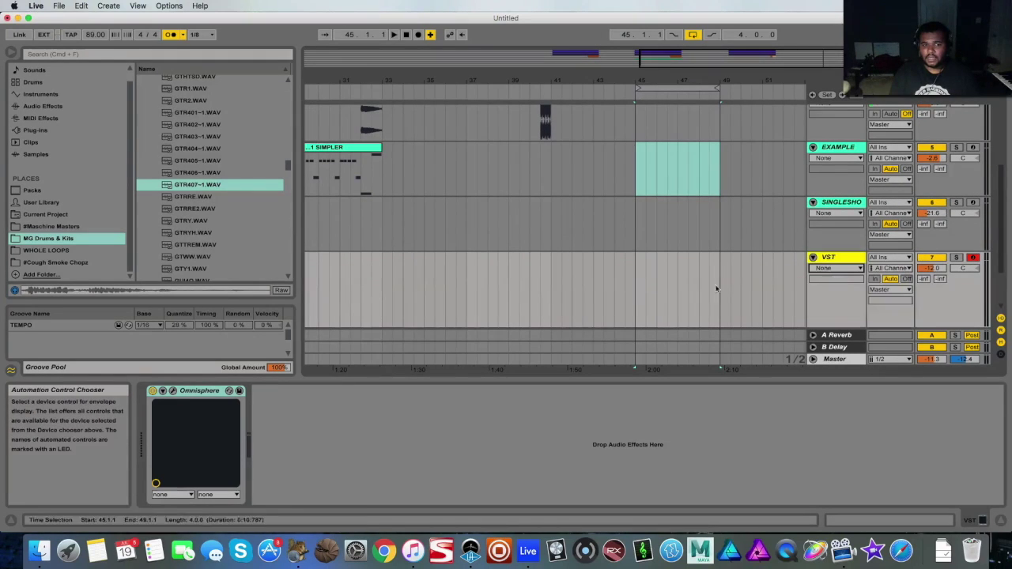
# - Open Omnisphere and audition the Synth Mono Epic Synths patches Attack of the Tranceboy, Doomsday Unison Lead and King of Clubs Lead
pyautogui.click(172, 390)
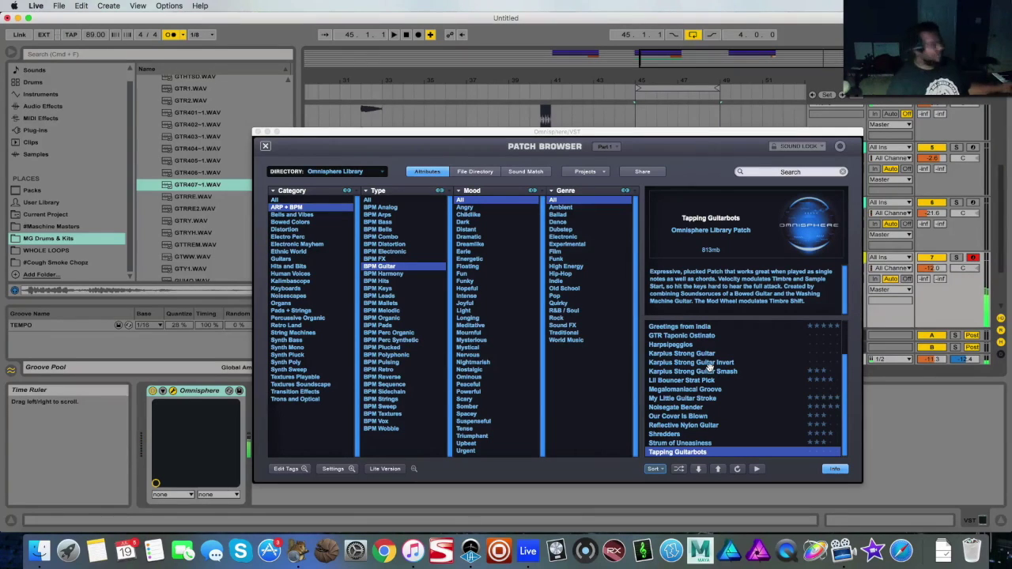
pyautogui.click(320, 348)
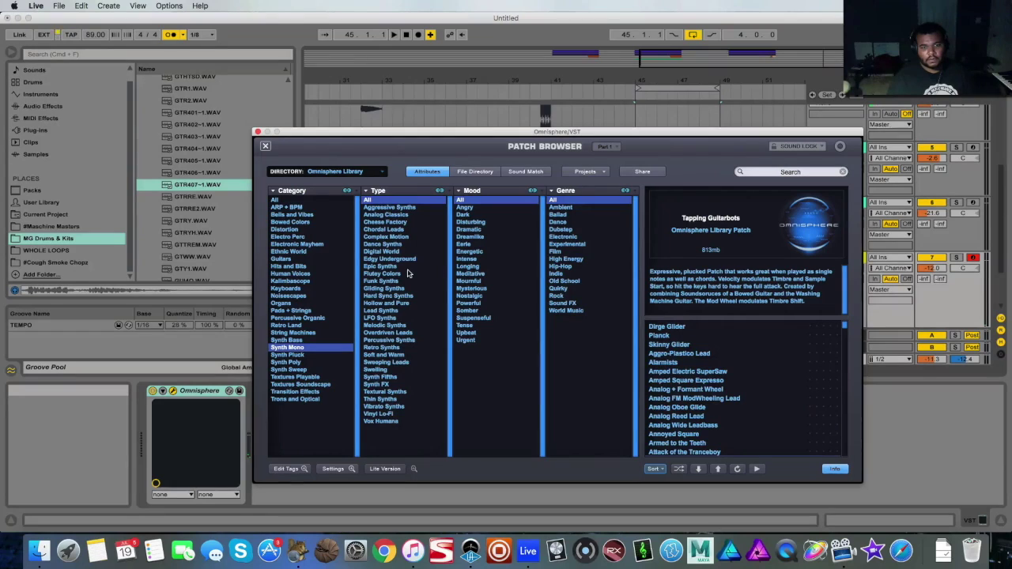
pyautogui.click(381, 266)
pyautogui.click(696, 335)
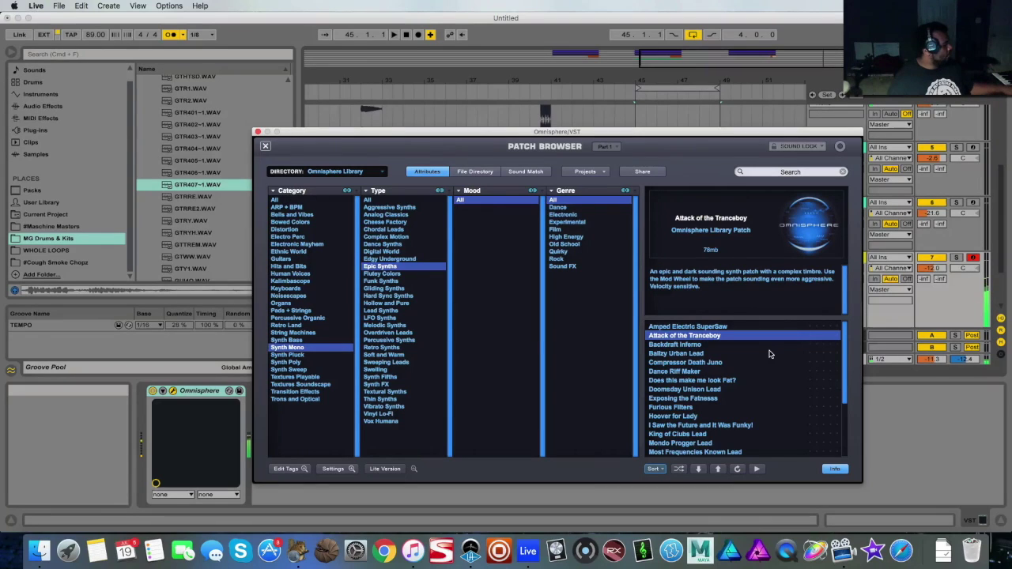
pyautogui.click(710, 389)
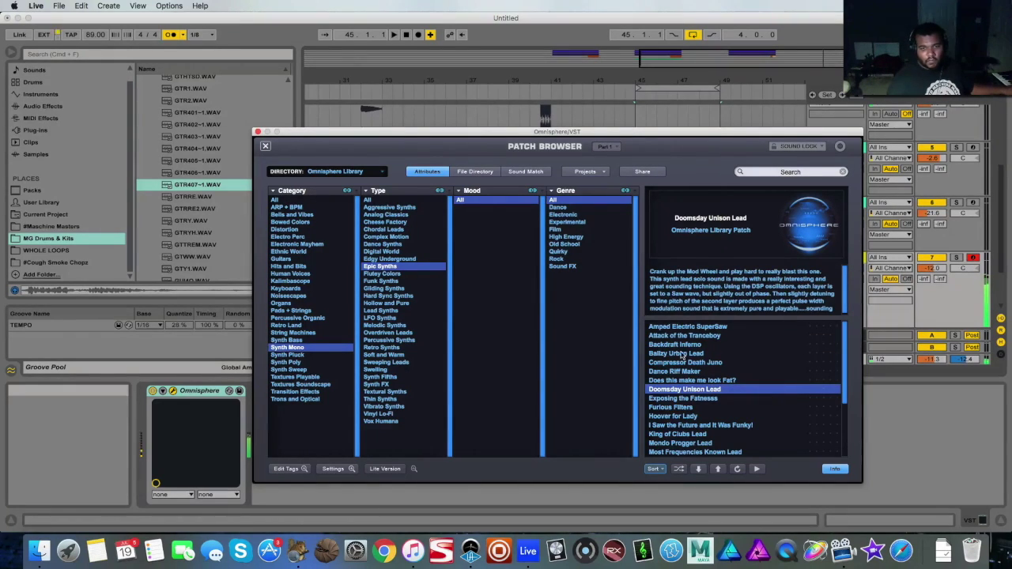
pyautogui.click(702, 434)
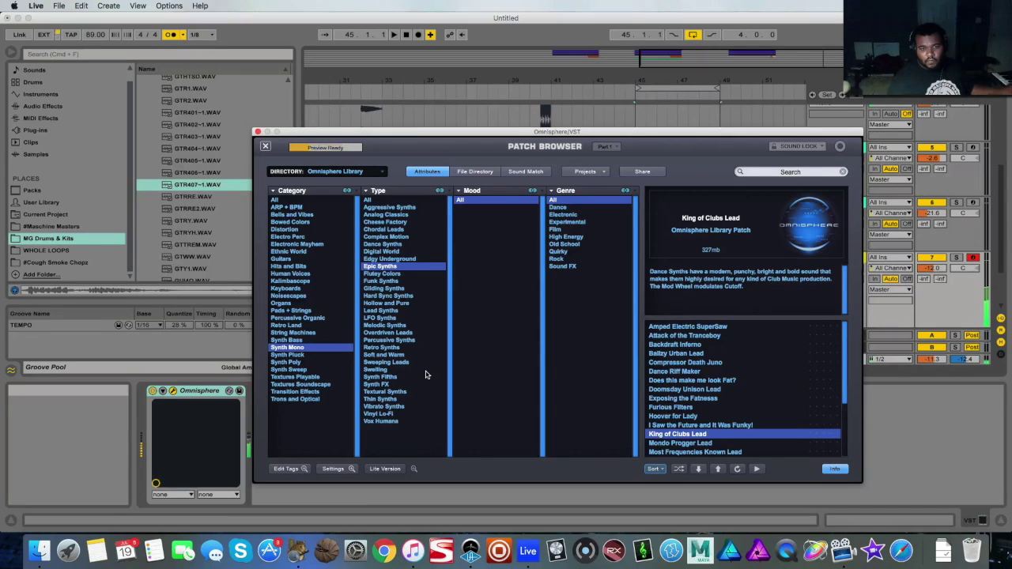
# - Filter to Vibrato Synths, audition Clikin' Synk Lead 2 and Grungy Boy, load Moving Pulse Lead and hide the plugin window
pyautogui.click(395, 407)
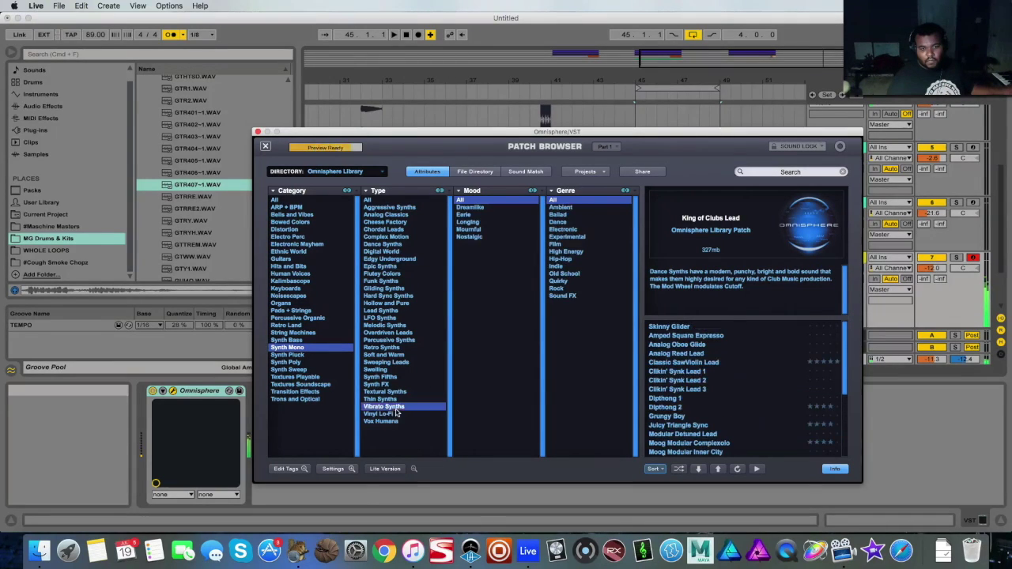
pyautogui.click(706, 380)
pyautogui.click(700, 416)
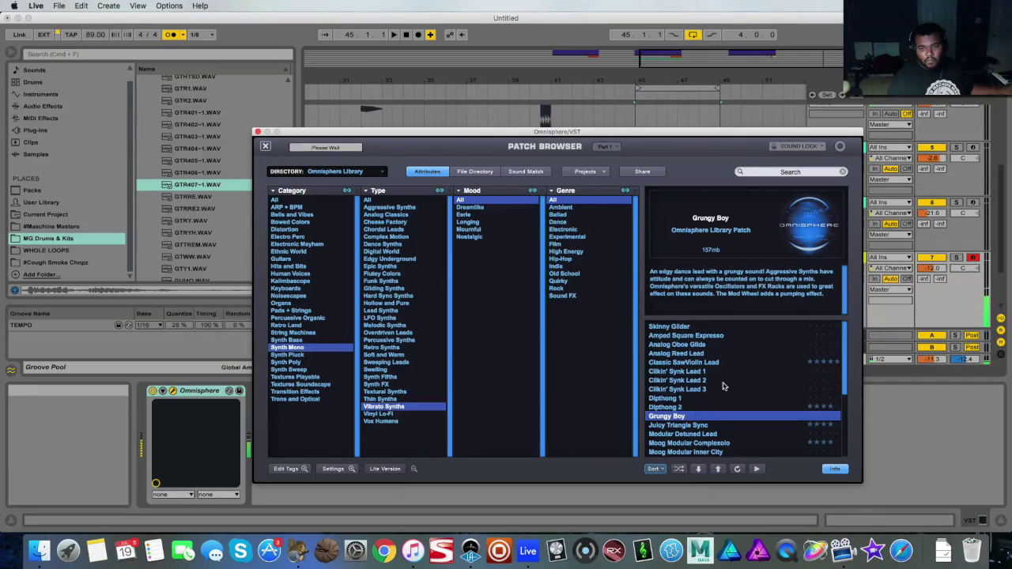
pyautogui.scroll(-3, 704, 419)
pyautogui.click(708, 434)
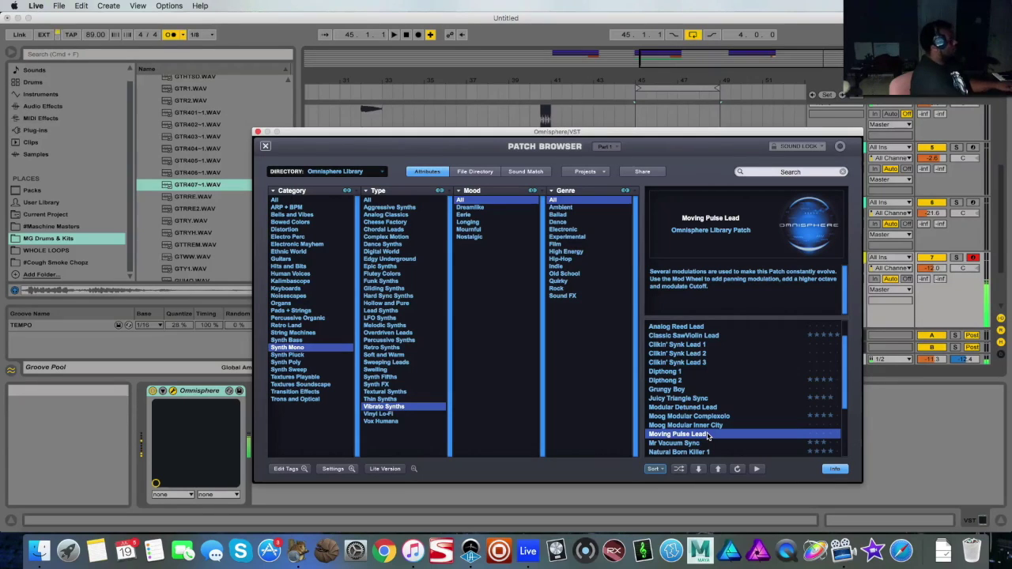
pyautogui.press('super+alt+p')
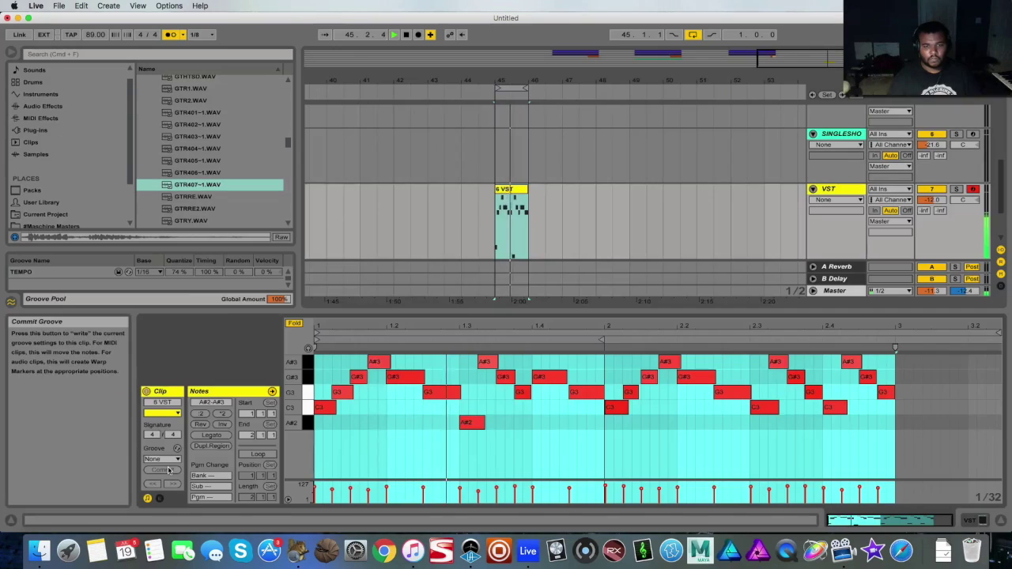
# - Stop playback, arm the RECORD track and resample the VST clip onto it from 45.1.1
pyautogui.press('space')
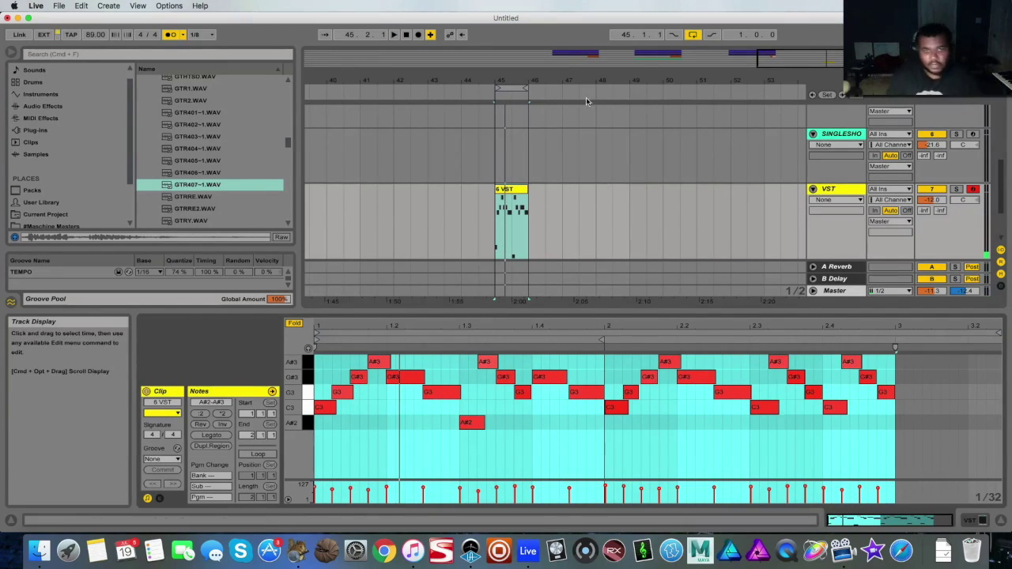
pyautogui.scroll(-3, 585, 158)
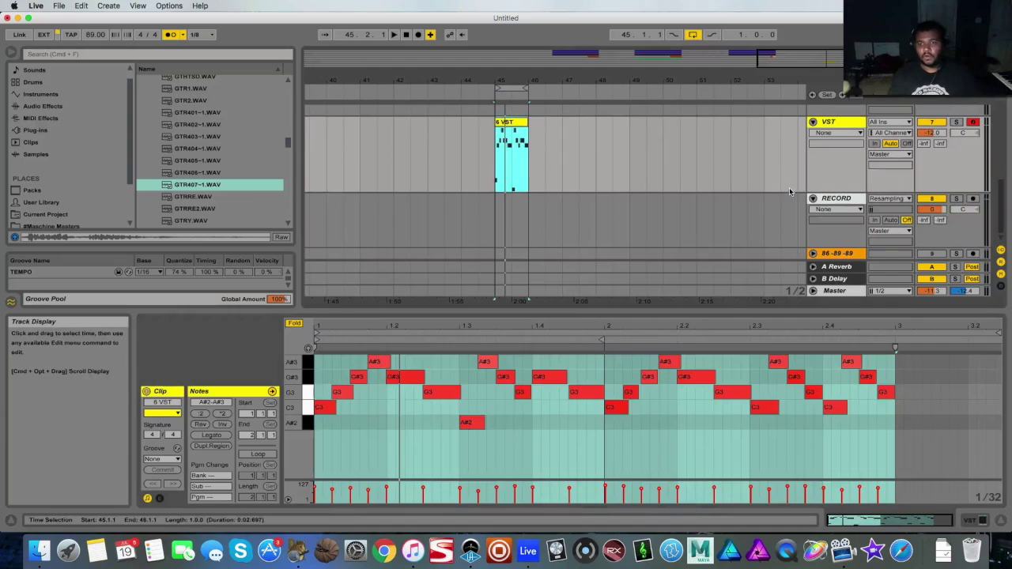
pyautogui.click(972, 198)
pyautogui.click(497, 224)
pyautogui.click(418, 34)
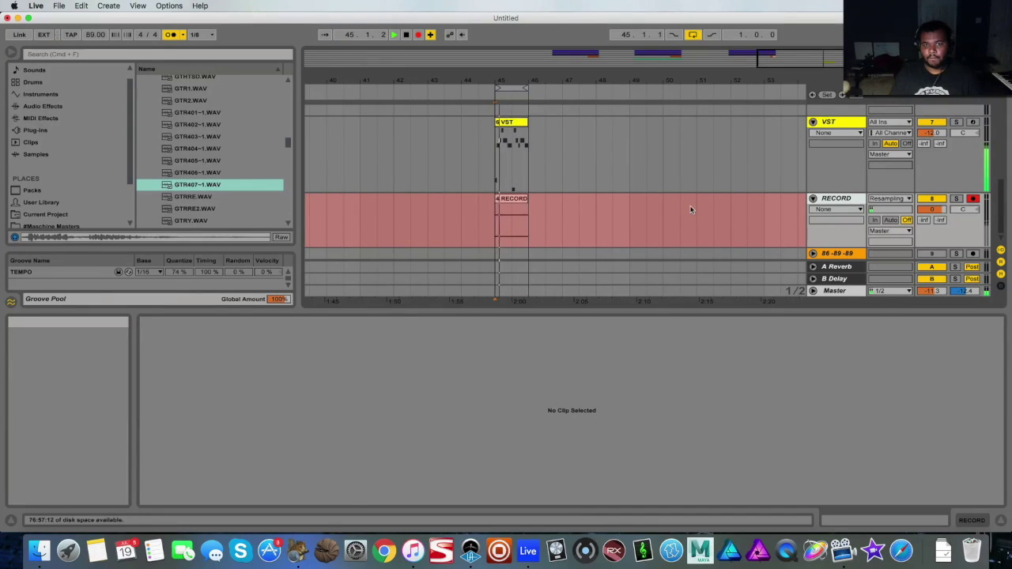
pyautogui.press('space')
# - Insert a MIDI track below RECORD, load Simpler on it and drop the newly recorded RECORD clip into its sample display
pyautogui.rightClick(846, 199)
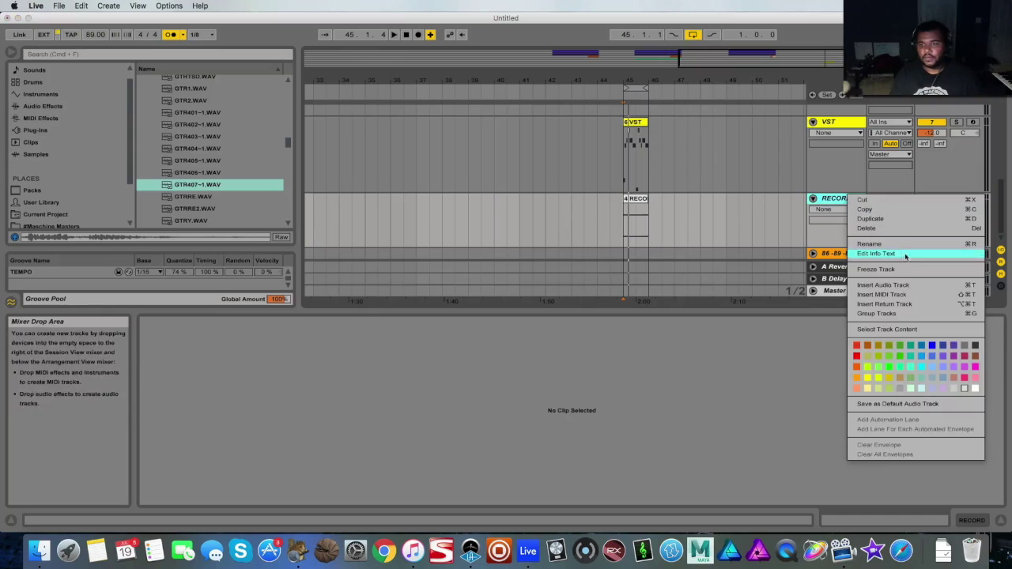
pyautogui.click(917, 295)
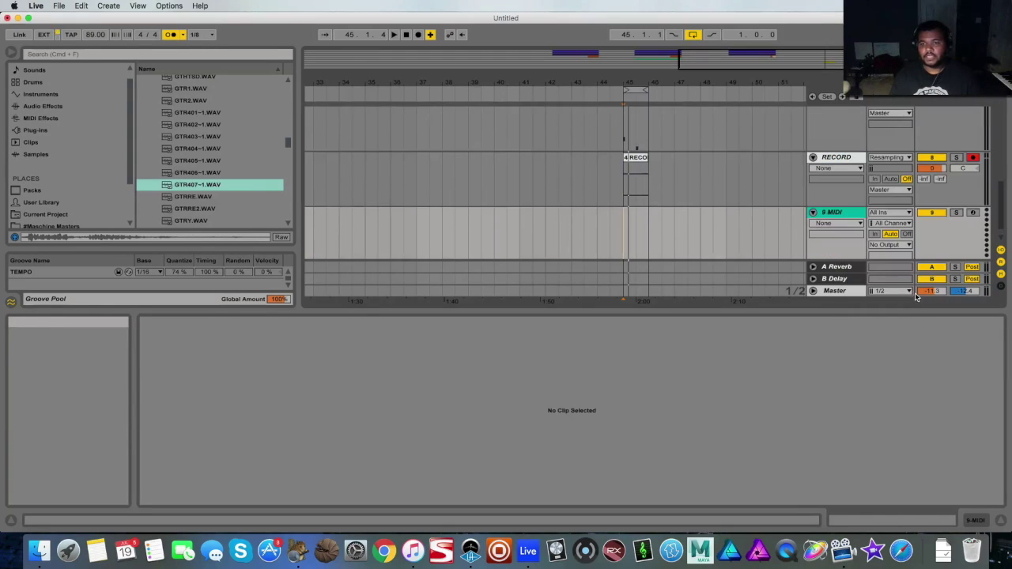
pyautogui.click(49, 95)
pyautogui.click(189, 129)
pyautogui.moveTo(844, 223); pyautogui.dragTo(842, 215)
pyautogui.moveTo(636, 215); pyautogui.dragTo(391, 426)
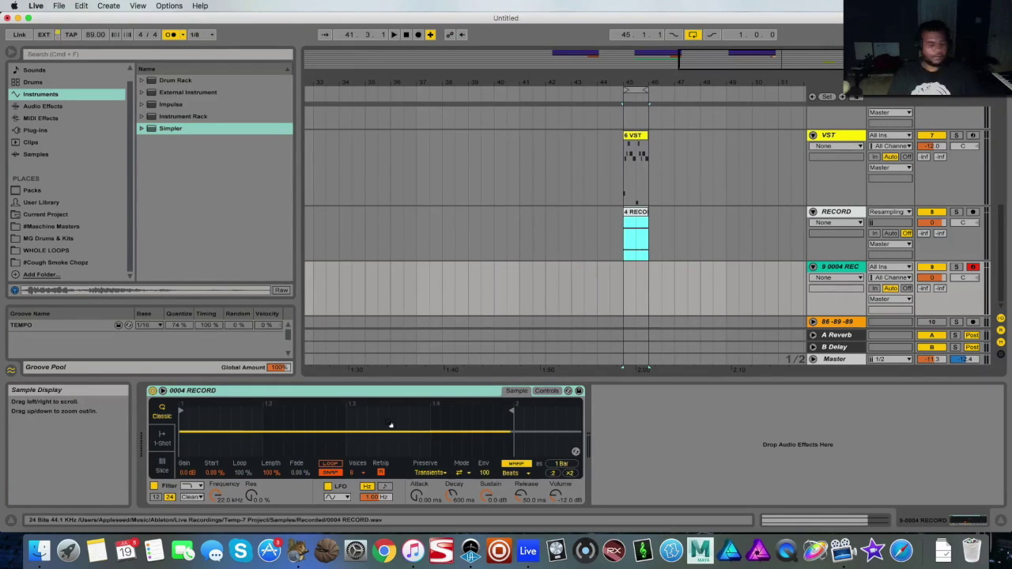
# - Loop the four bars of the KICKSNARE A clip at 22.1.1 and set the tempo to 86 BPM
pyautogui.press('-')
pyautogui.scroll(5, 525, 231)
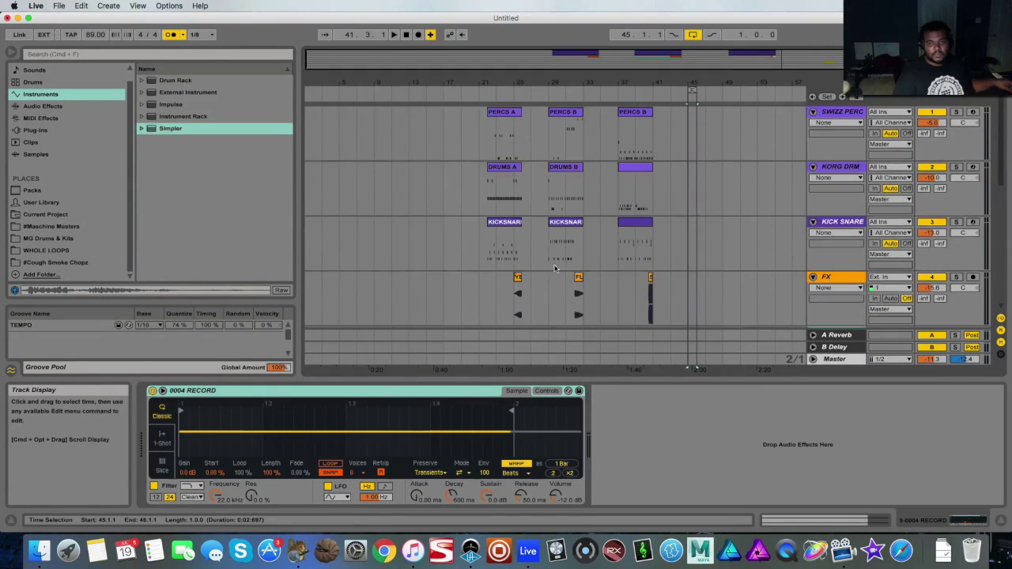
pyautogui.scroll(-5, 713, 169)
pyautogui.scroll(2, 713, 168)
pyautogui.scroll(2, 713, 165)
pyautogui.moveTo(717, 59); pyautogui.dragTo(700, 79)
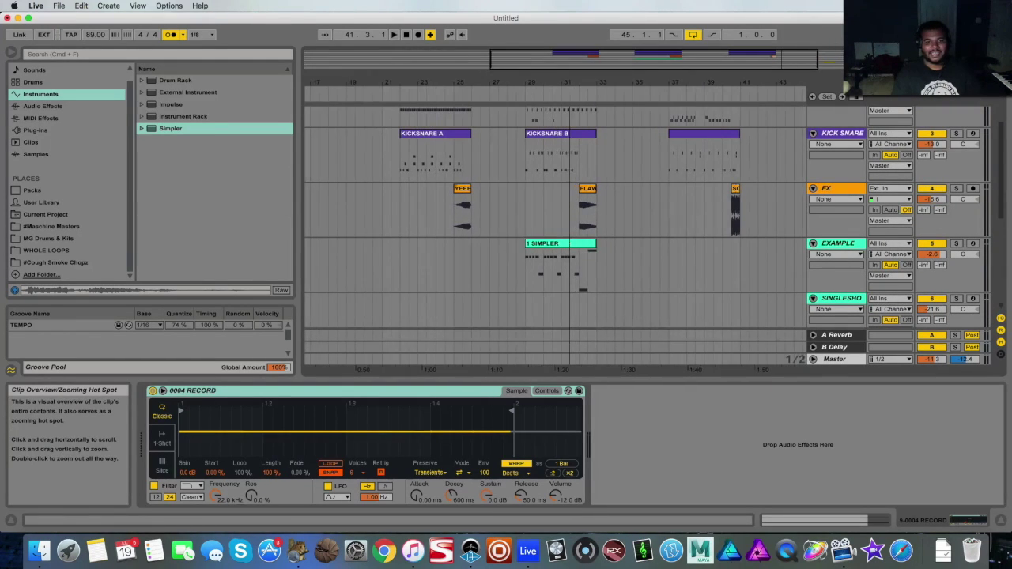
pyautogui.click(429, 134)
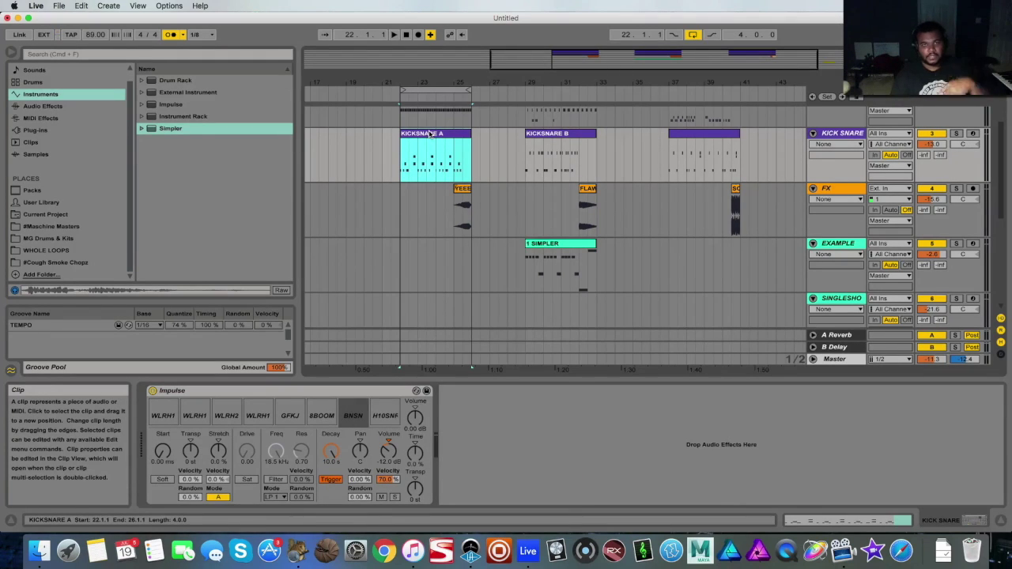
pyautogui.moveTo(93, 37); pyautogui.dragTo(94, 40)
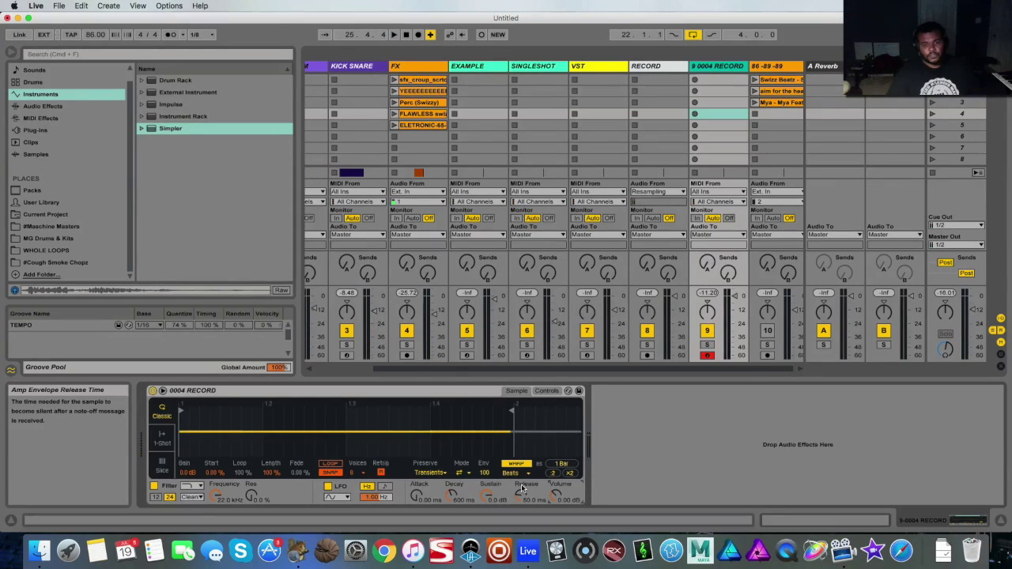
# - In Simpler's controls, transpose the sample +4 st and set the filter to 4.34 kHz with 48% resonance
pyautogui.click(537, 389)
pyautogui.click(546, 391)
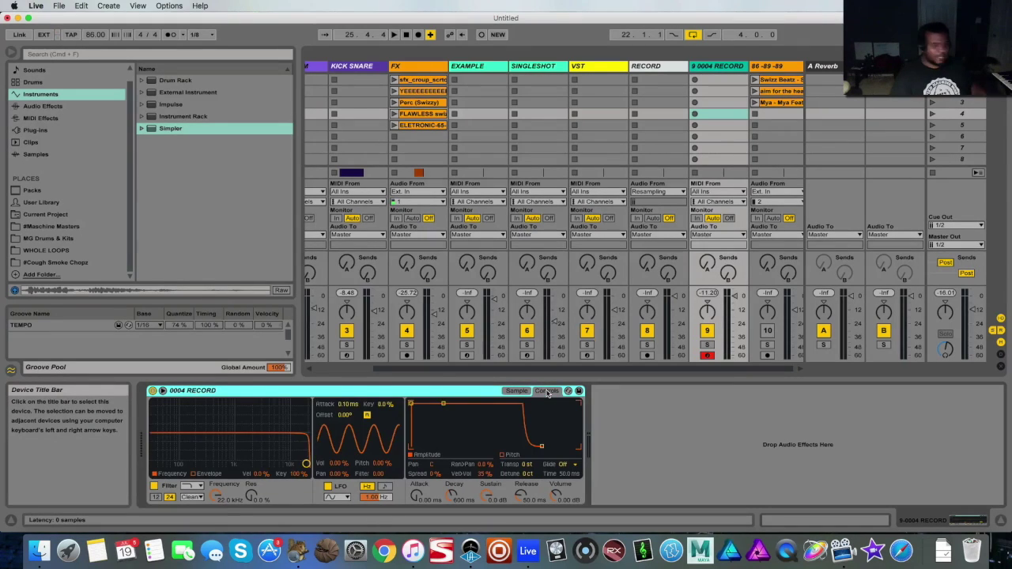
pyautogui.moveTo(527, 465)
pyautogui.mouseDown()
pyautogui.moveTo(527, 476)
pyautogui.moveTo(531, 460)
pyautogui.mouseUp()
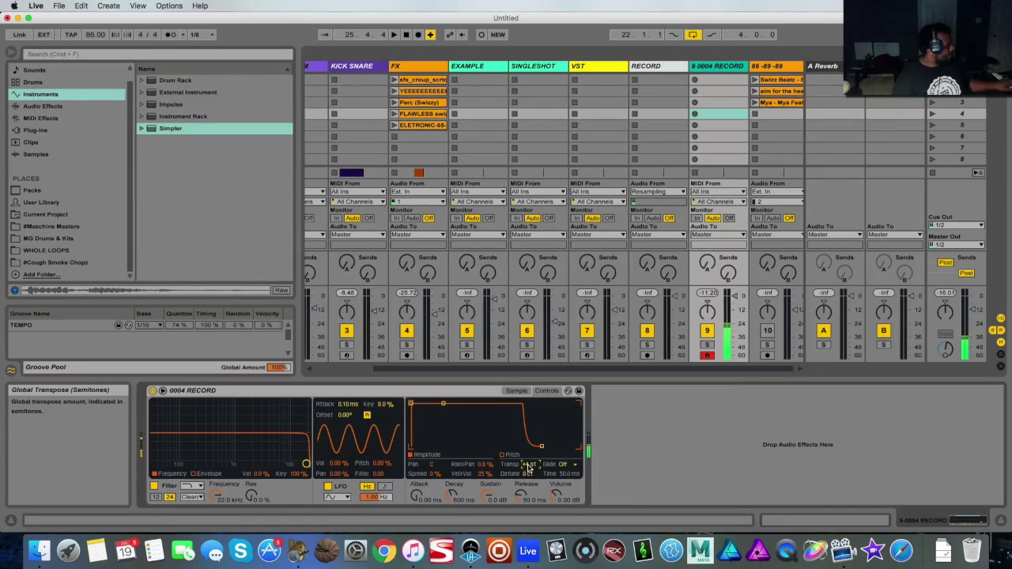
pyautogui.moveTo(307, 464); pyautogui.dragTo(297, 464)
pyautogui.moveTo(251, 495); pyautogui.dragTo(215, 522)
pyautogui.moveTo(260, 440); pyautogui.dragTo(268, 440)
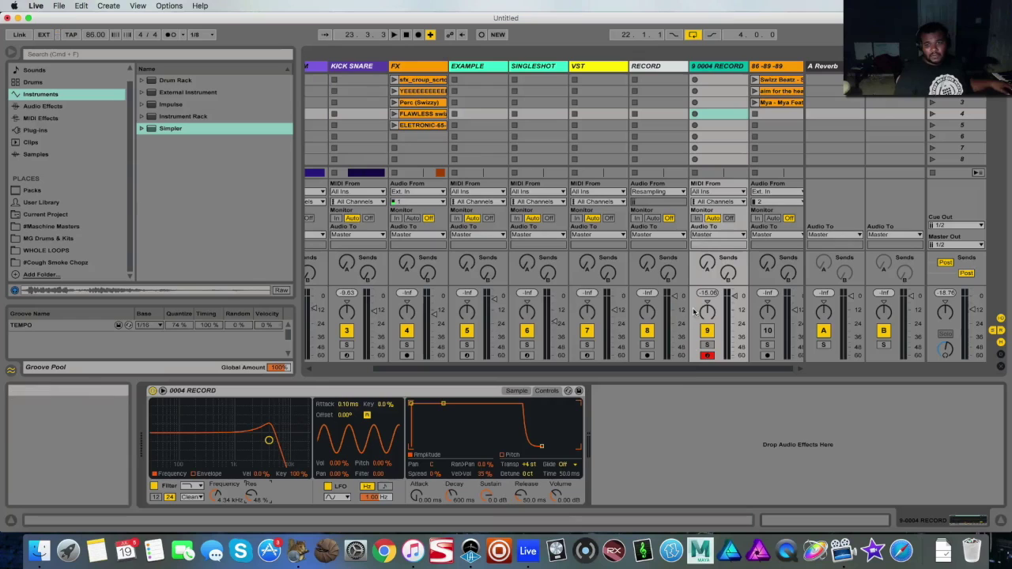
# - Raise the 0004 RECORD track's delay send to about -10.2 dB, add reverb send and lower the track volume slightly
pyautogui.moveTo(727, 272); pyautogui.dragTo(727, 230)
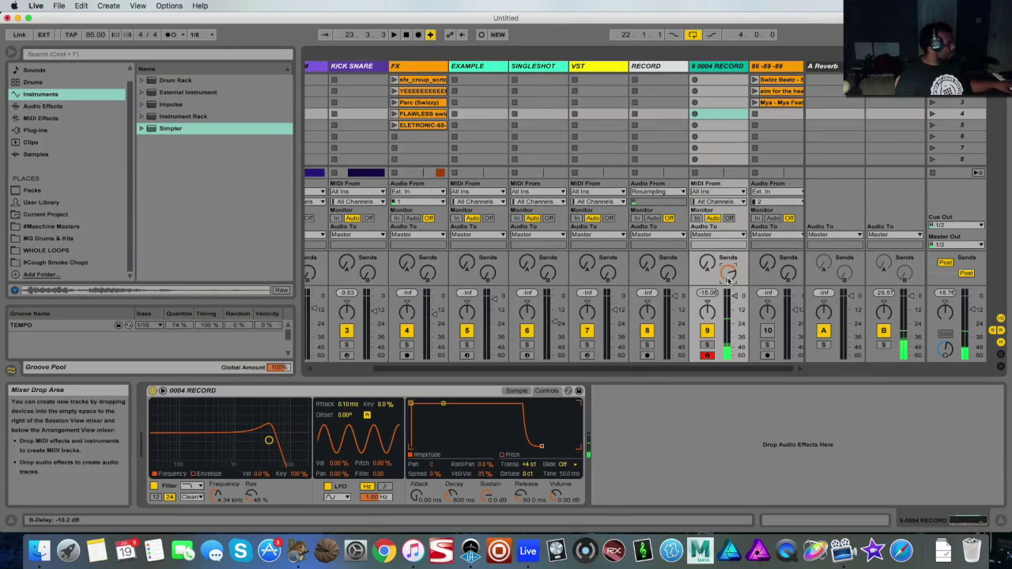
pyautogui.moveTo(709, 269); pyautogui.dragTo(708, 249)
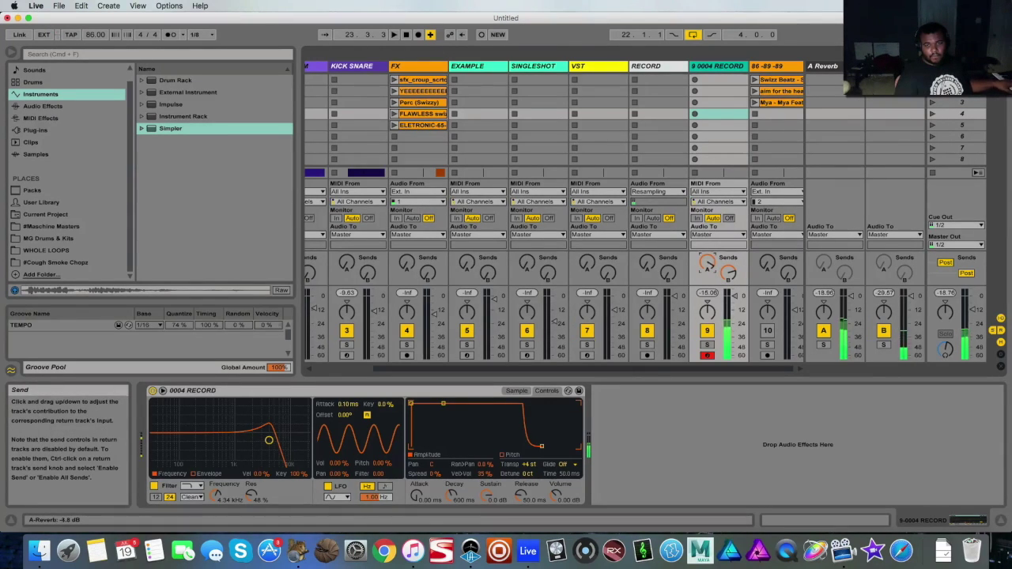
pyautogui.moveTo(732, 295); pyautogui.dragTo(735, 306)
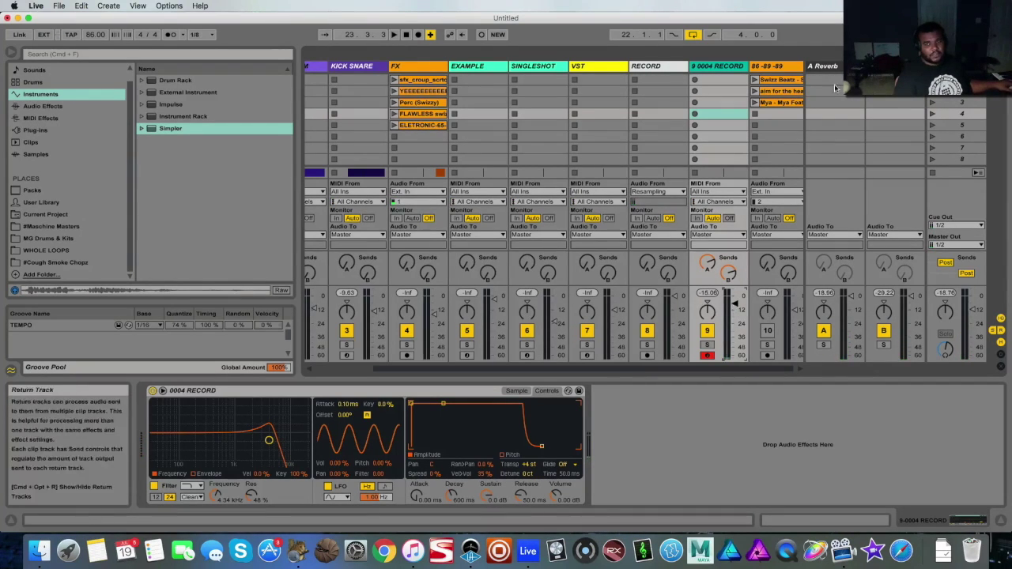
# - Record a Simpler part on the 0004 RECORD track over the looped drums in the arrangement and stop playback
pyautogui.press('Tab')
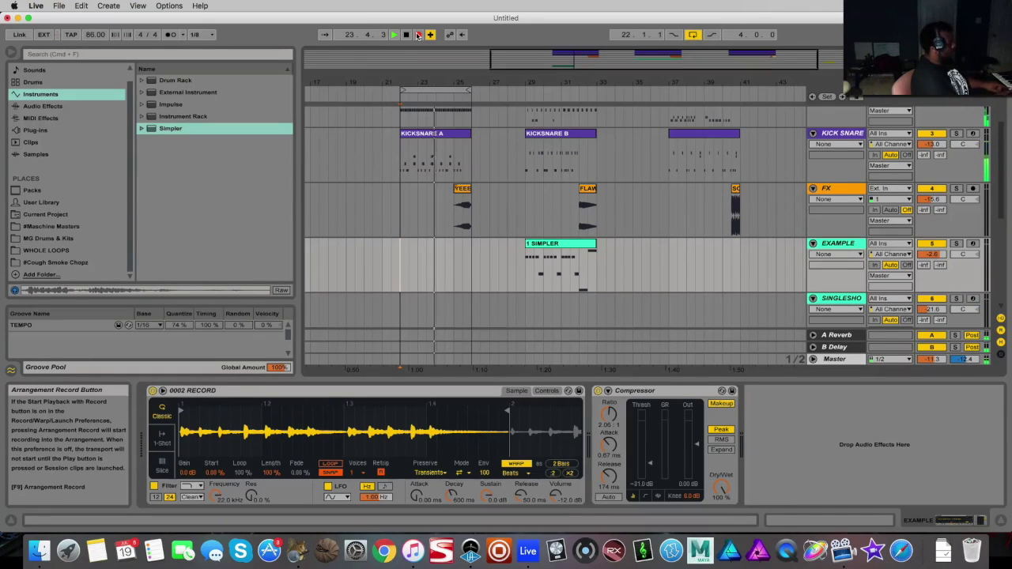
pyautogui.click(418, 34)
pyautogui.press('Tab')
pyautogui.press('space')
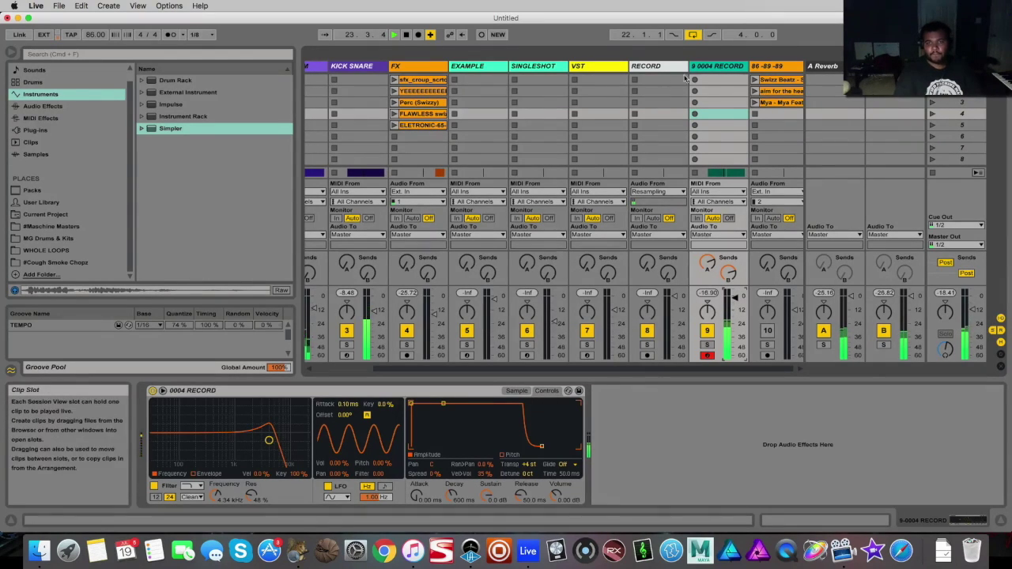
# - Zoom out the arrangement and look over the drum, FX, VST and newly recorded Simpler clips across all tracks
pyautogui.press('Tab')
pyautogui.moveTo(613, 82); pyautogui.dragTo(571, 70)
pyautogui.scroll(10, 571, 197)
pyautogui.scroll(-10, 570, 198)
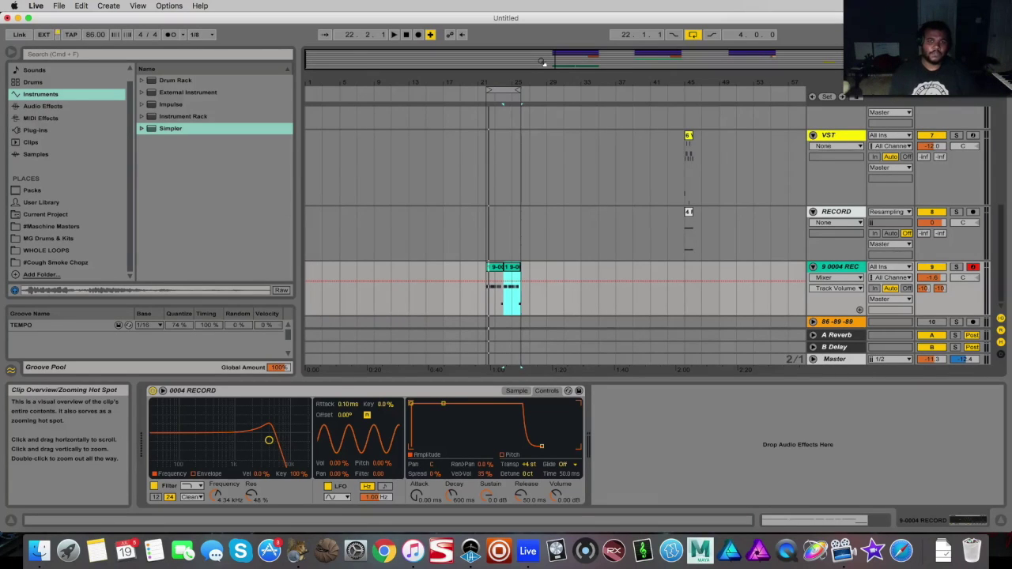
pyautogui.moveTo(543, 61)
pyautogui.mouseDown()
pyautogui.moveTo(545, 81)
pyautogui.moveTo(593, 82)
pyautogui.moveTo(543, 61)
pyautogui.mouseUp()
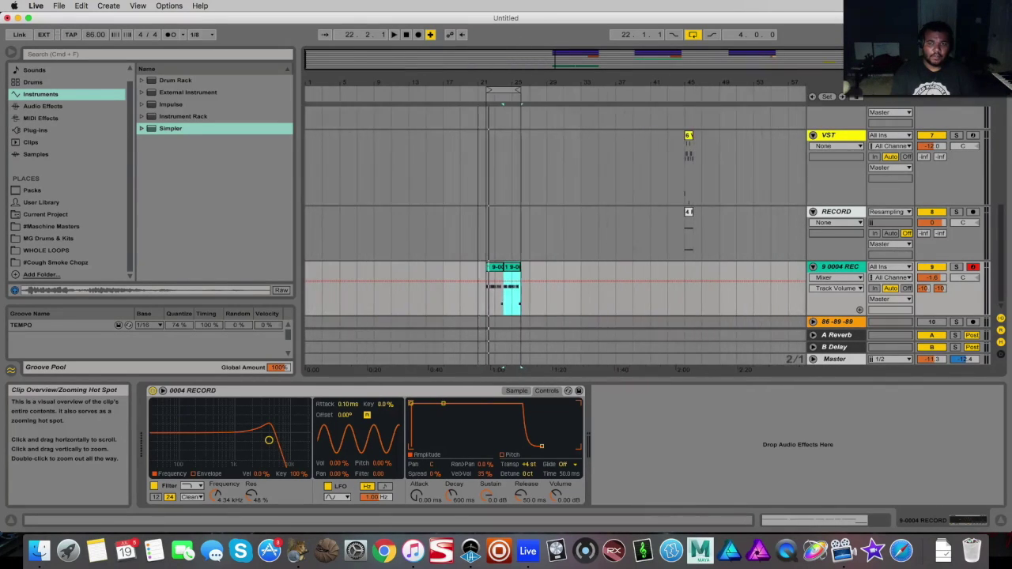
pyautogui.scroll(5, 555, 203)
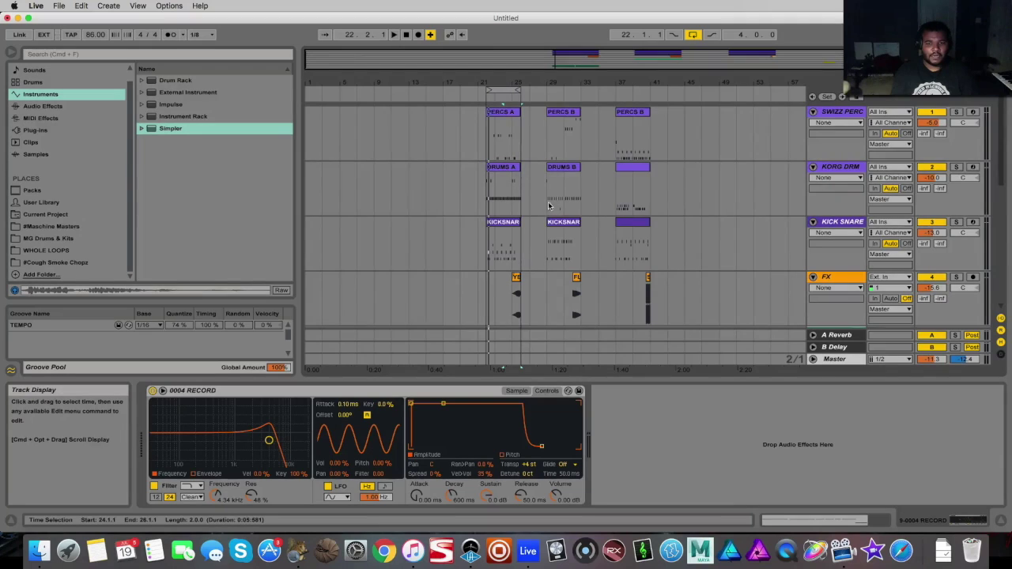
pyautogui.scroll(-5, 548, 202)
# - Fold the 0004 RECORD, RECORD, VST, SINGLESHOT and EXAMPLE tracks, leaving the drum tracks unfolded
pyautogui.click(812, 267)
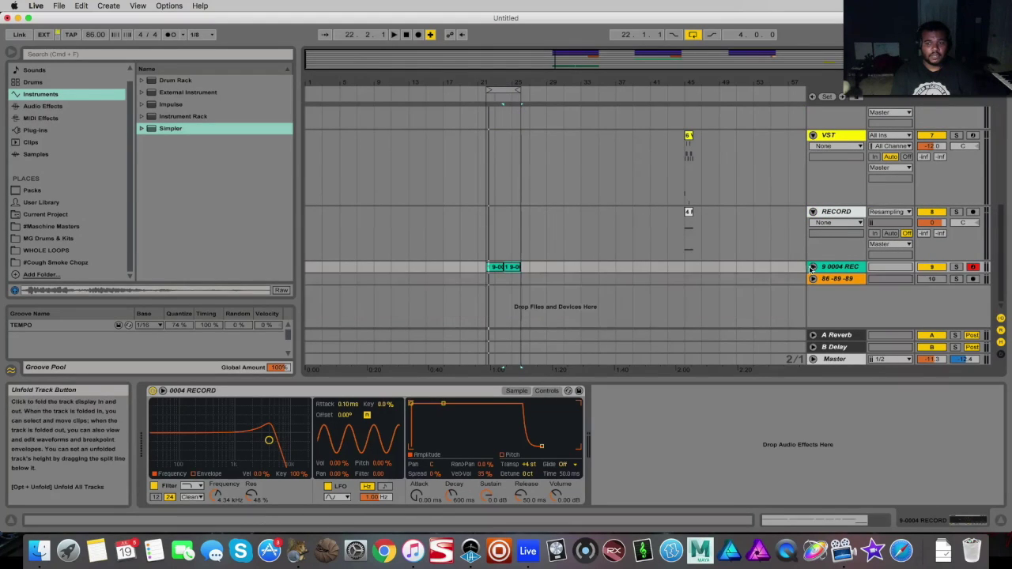
pyautogui.click(815, 232)
pyautogui.scroll(1, 812, 228)
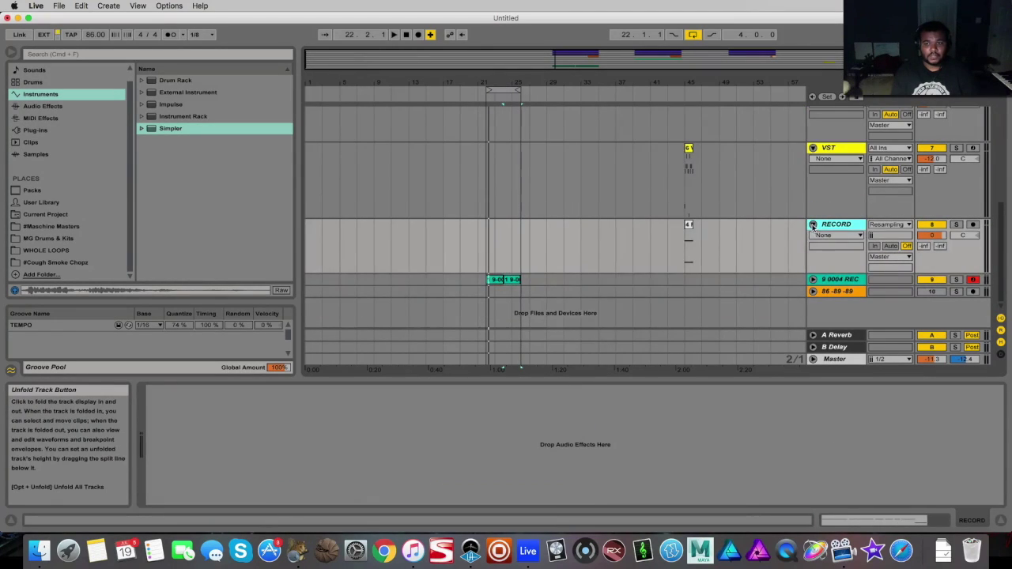
pyautogui.click(812, 225)
pyautogui.click(813, 148)
pyautogui.scroll(5, 813, 183)
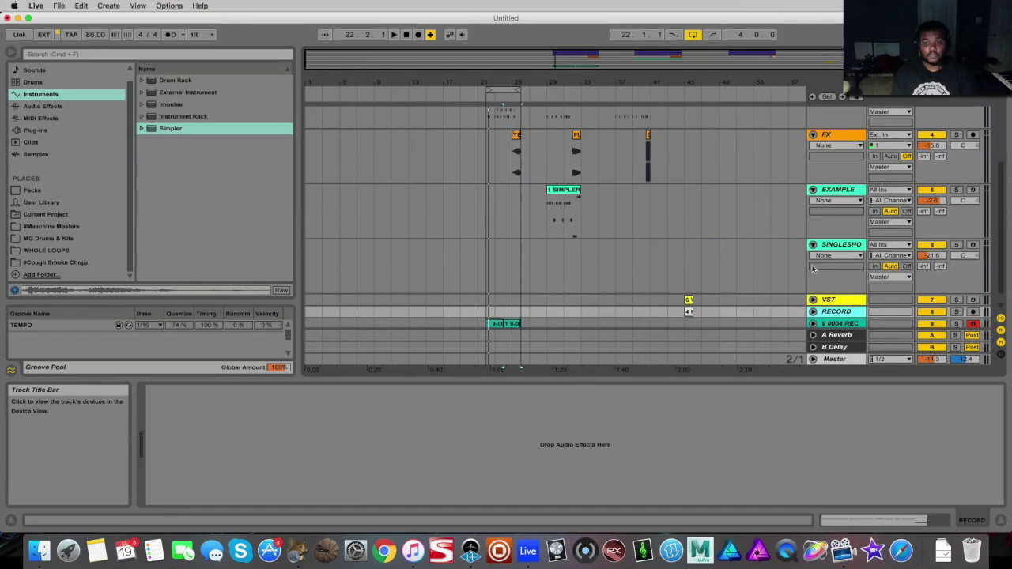
pyautogui.click(813, 244)
pyautogui.click(813, 190)
pyautogui.scroll(3, 800, 188)
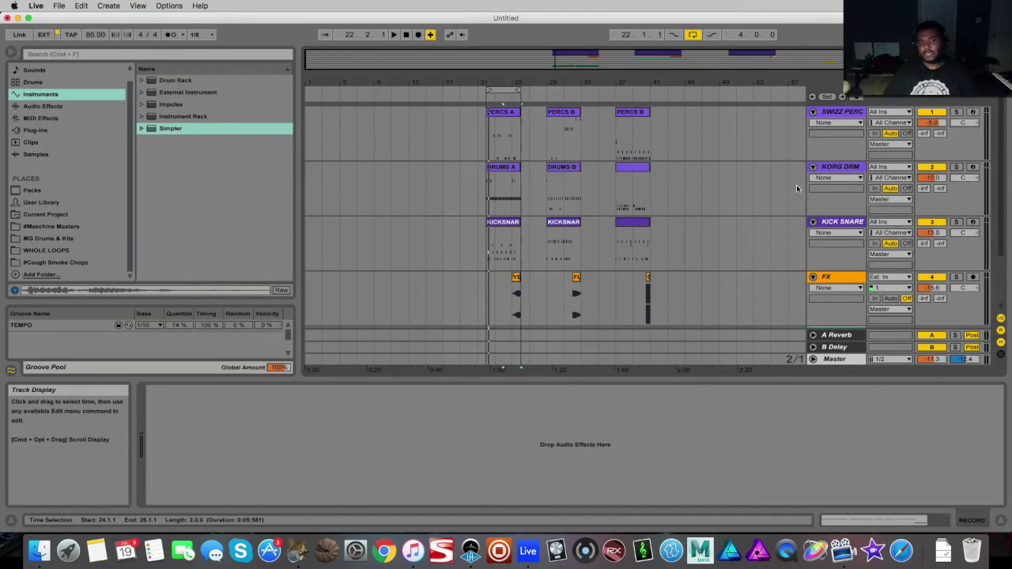